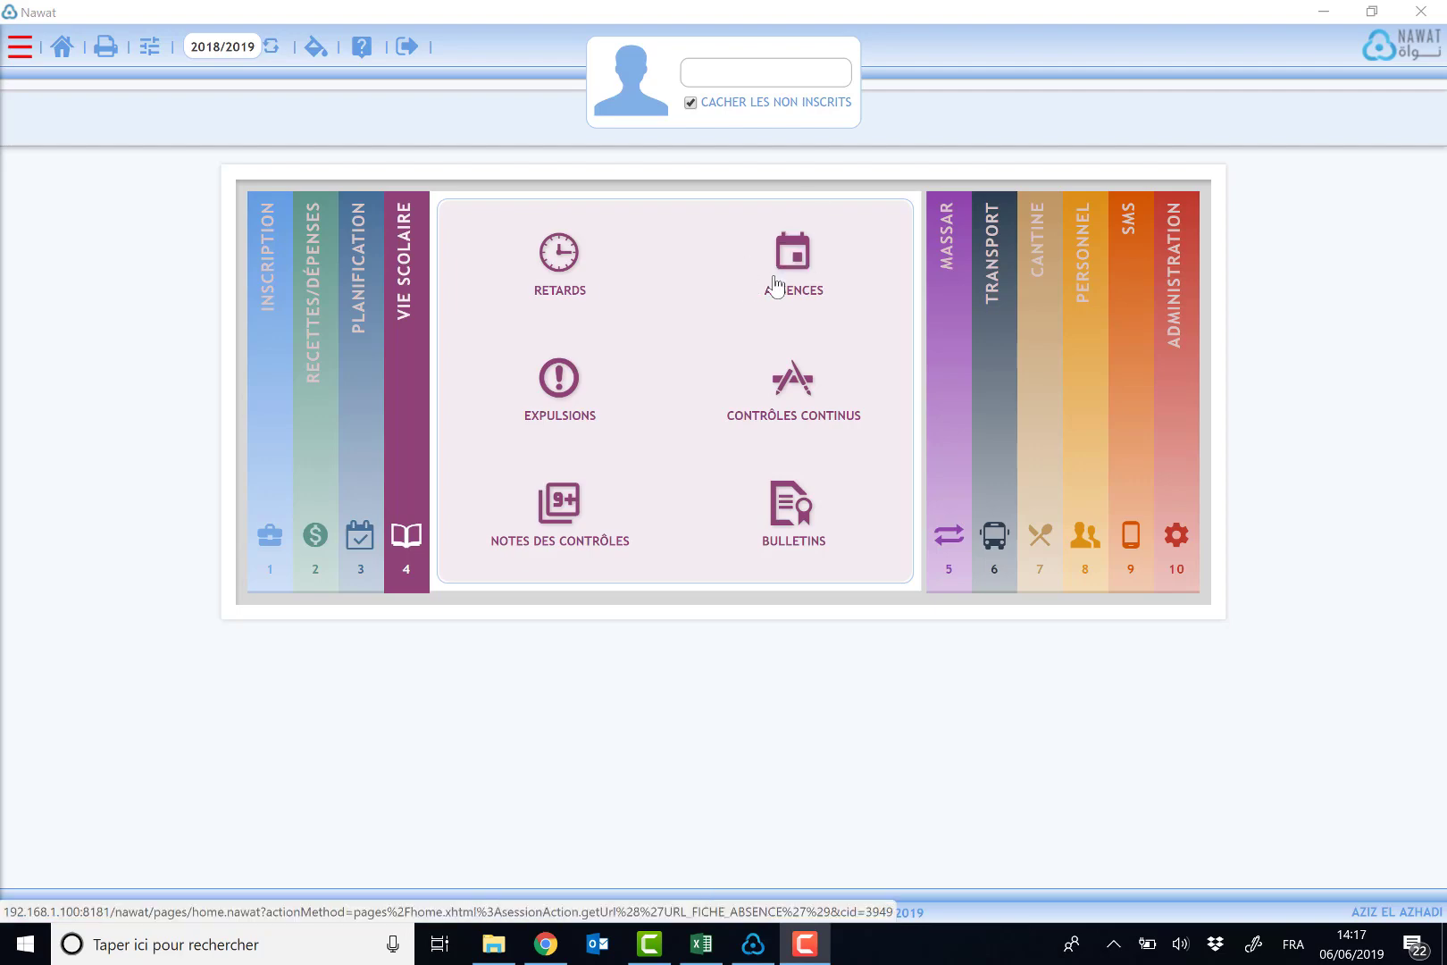
pyautogui.click(24, 48)
pyautogui.click(24, 48)
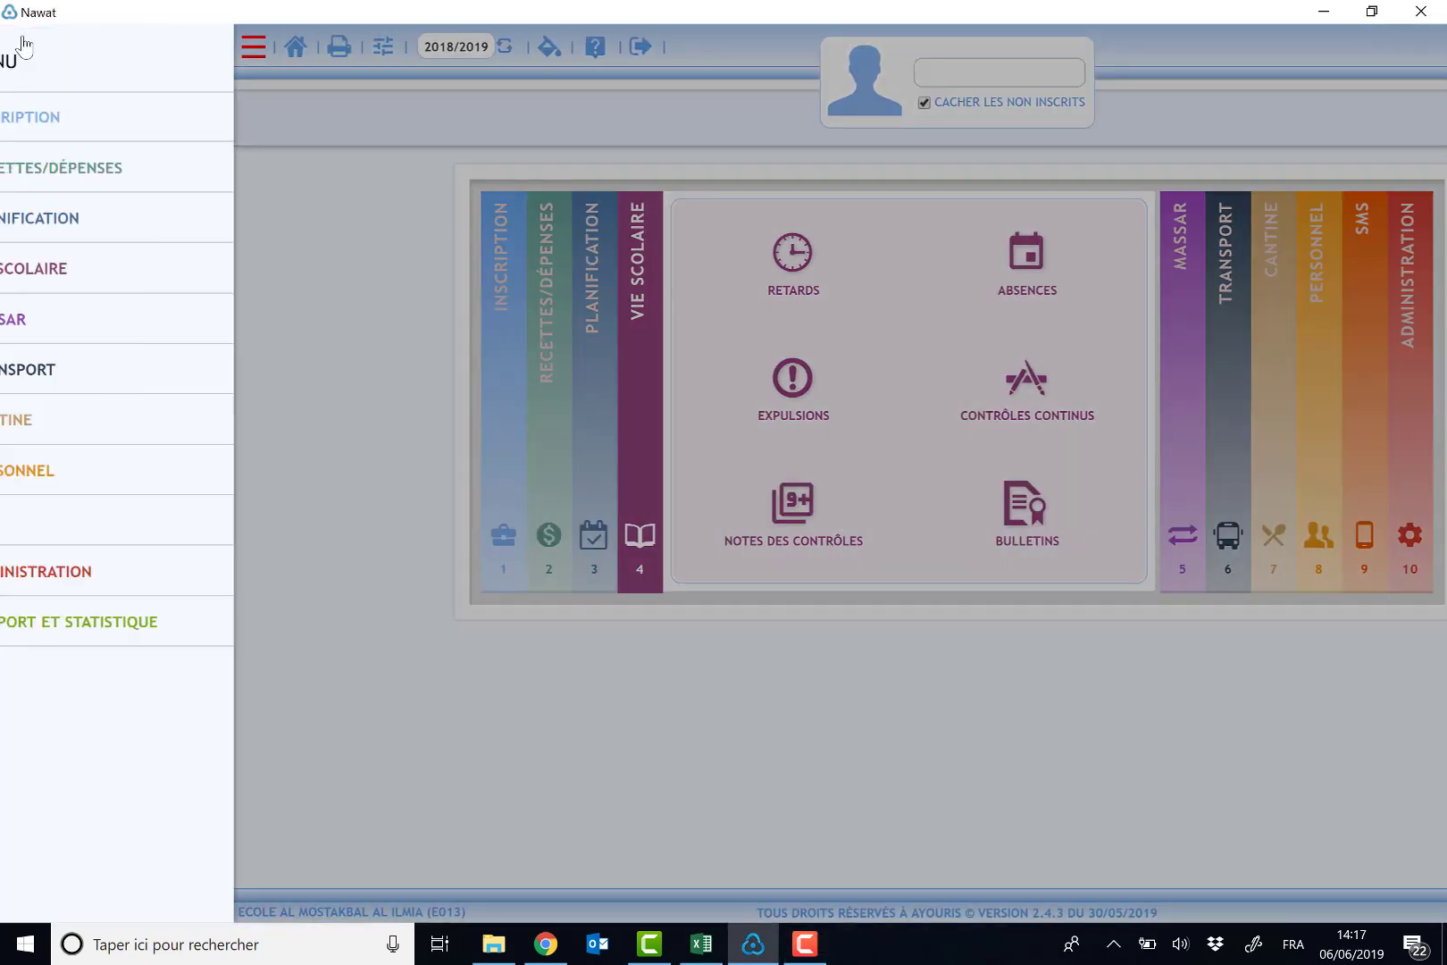
pyautogui.click(116, 264)
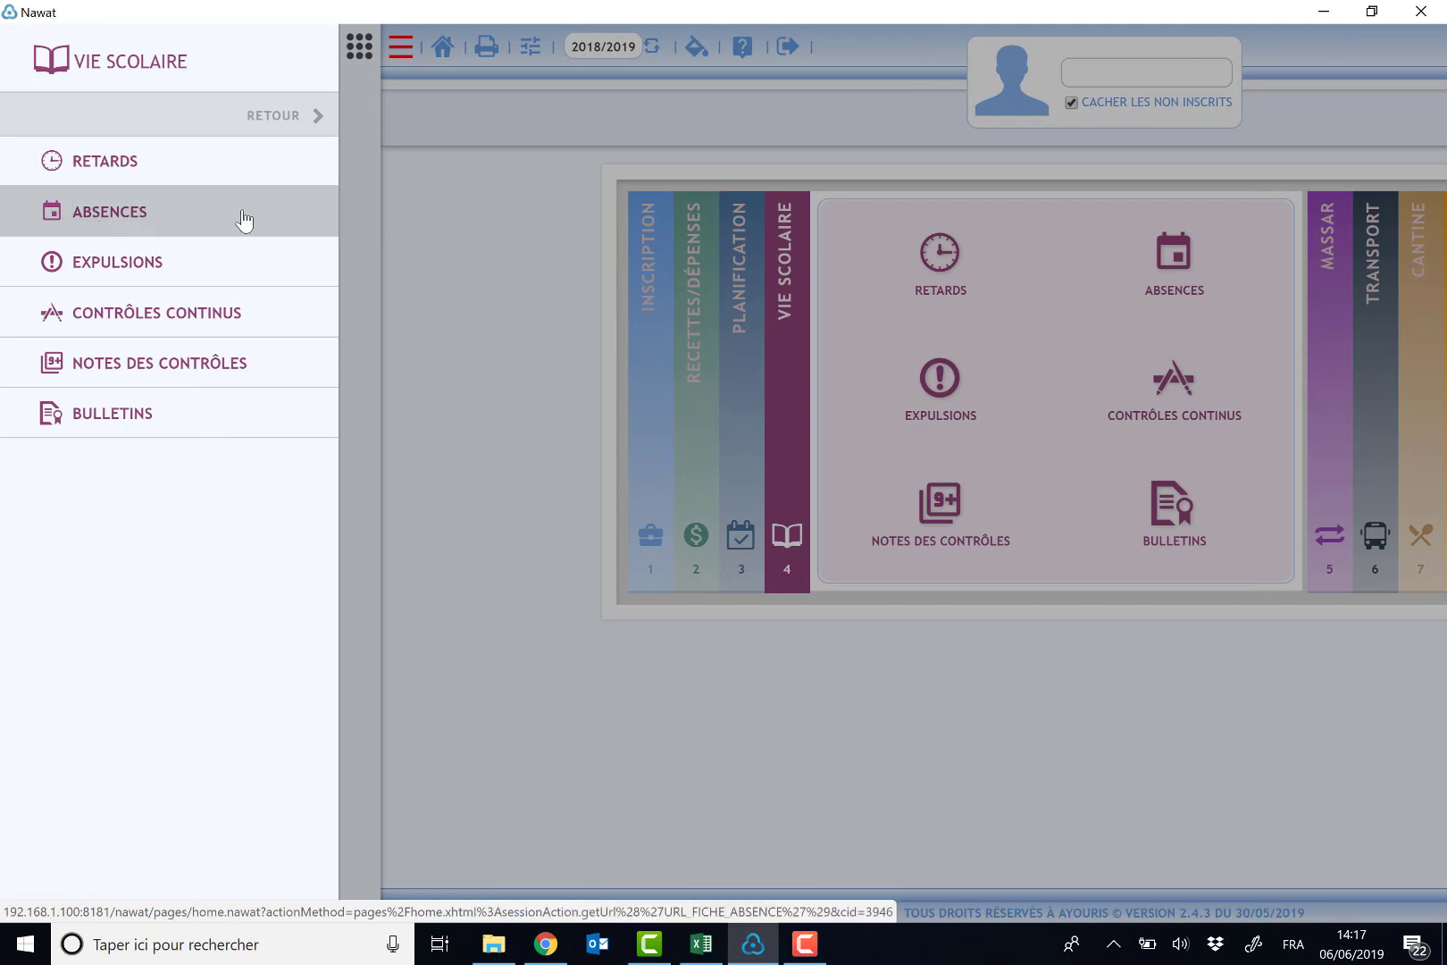
pyautogui.click(479, 228)
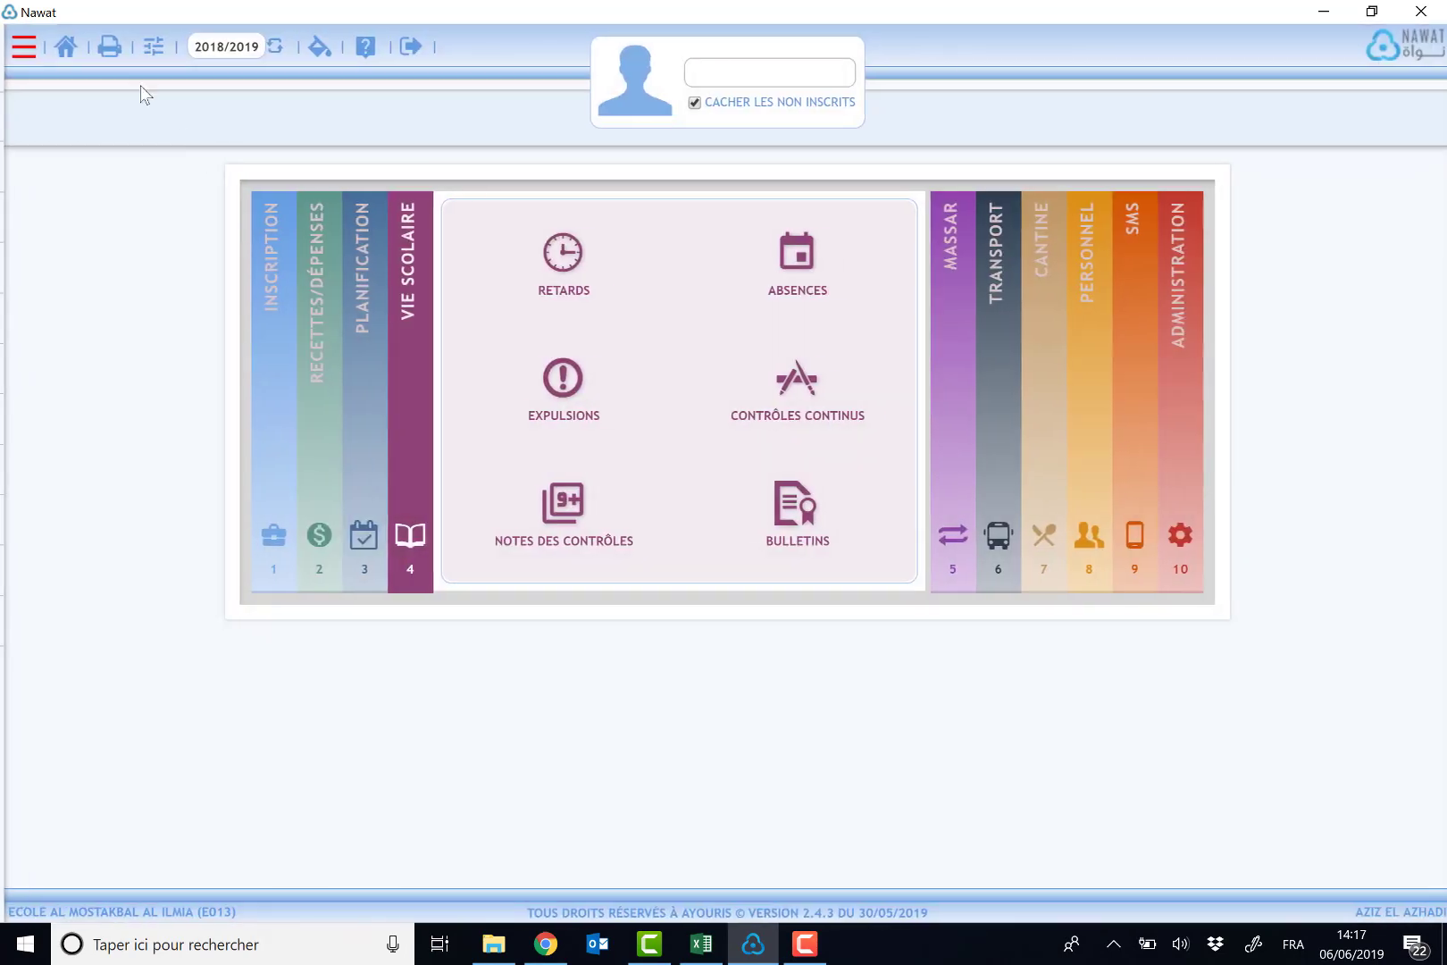
# - Open the reports and statistics section and choose the blank absence sheet report under Scolarité
pyautogui.click(105, 49)
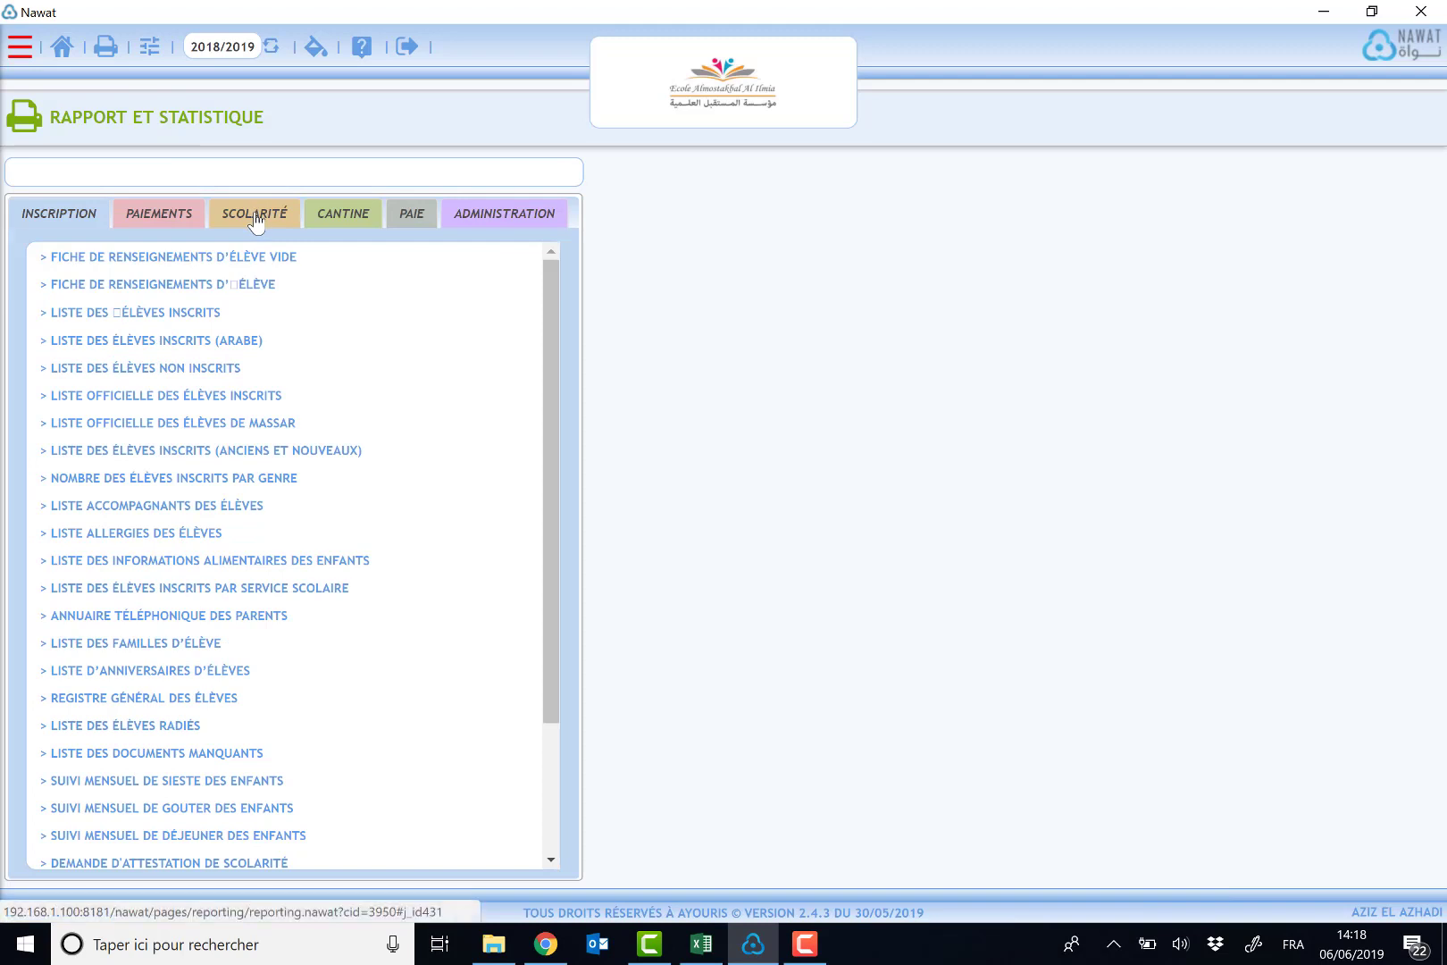
pyautogui.click(256, 218)
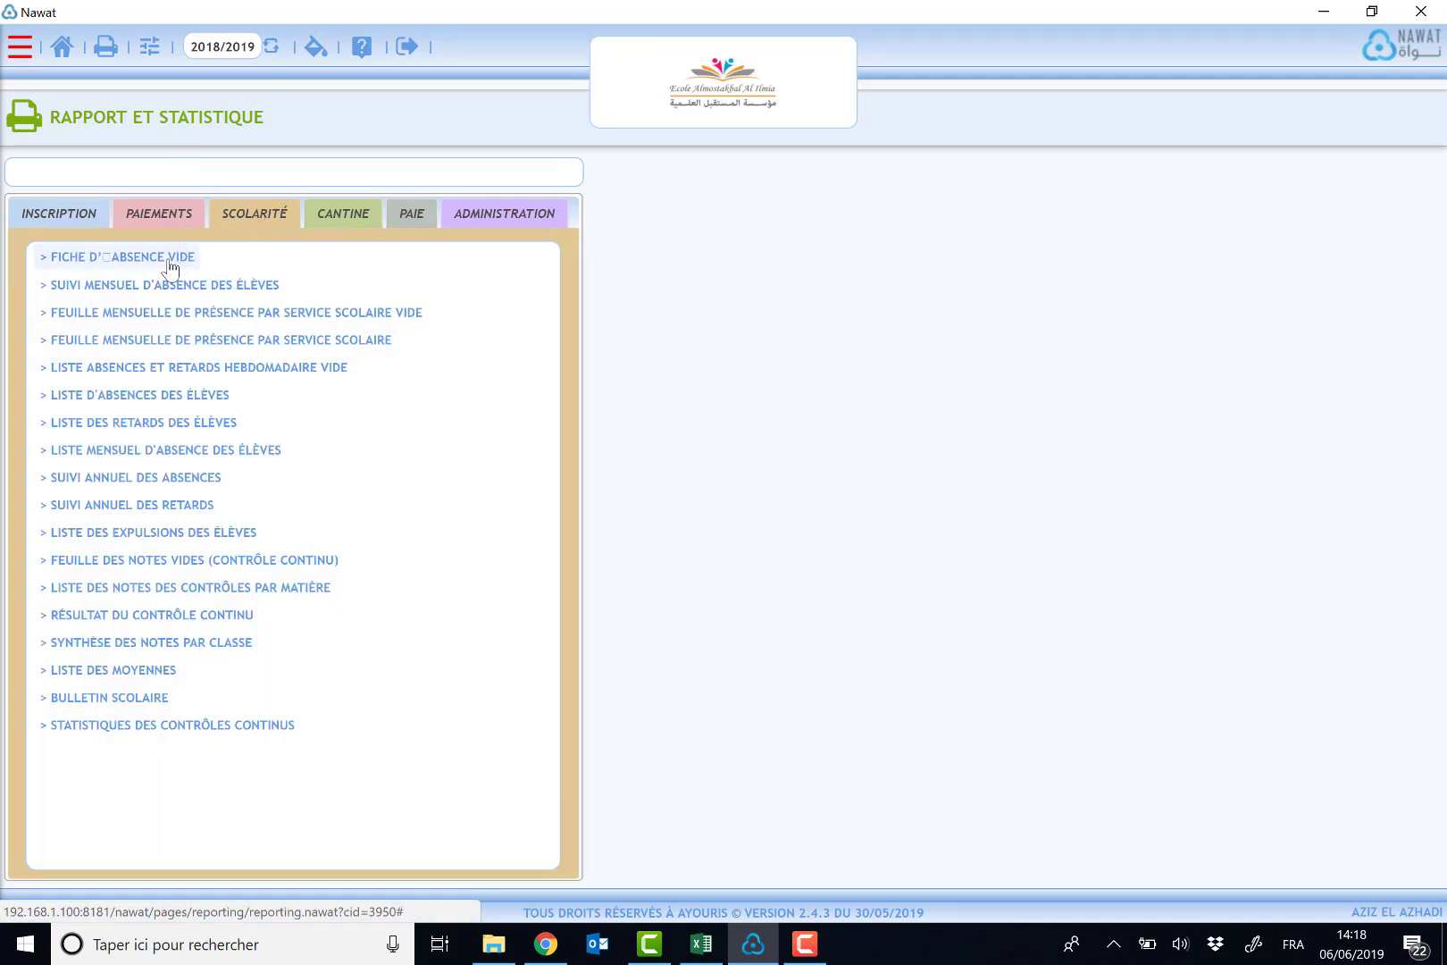
pyautogui.click(163, 260)
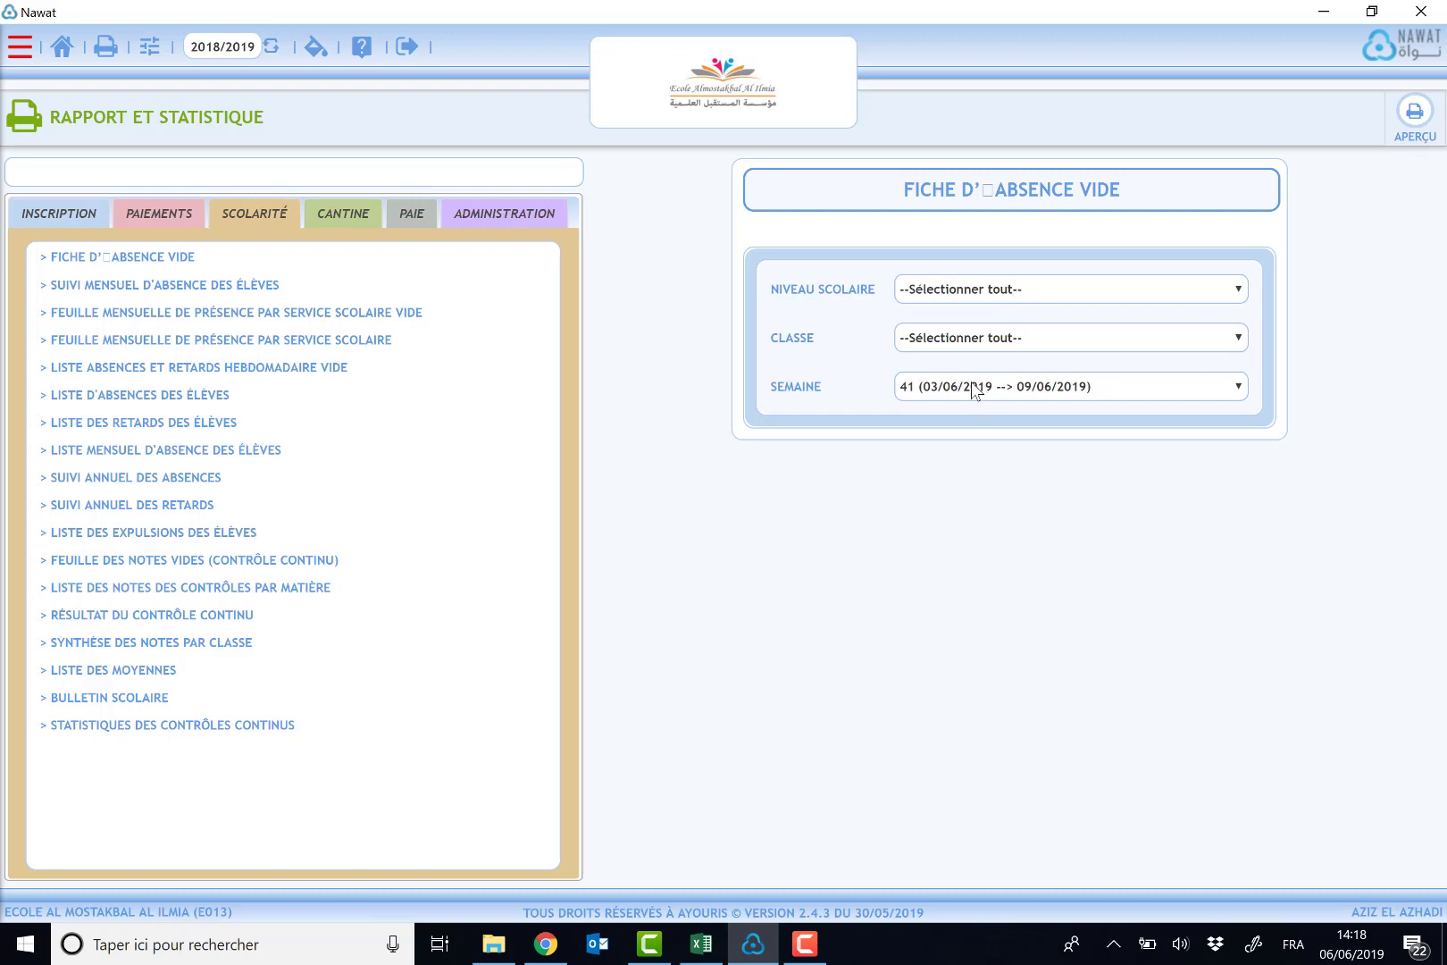
# - Browse the level and week options of the blank absence sheet form
pyautogui.click(936, 289)
pyautogui.click(978, 315)
pyautogui.click(977, 343)
pyautogui.click(977, 343)
pyautogui.moveTo(776, 386); pyautogui.dragTo(817, 387)
pyautogui.click(990, 393)
pyautogui.scroll(1, 1042, 701)
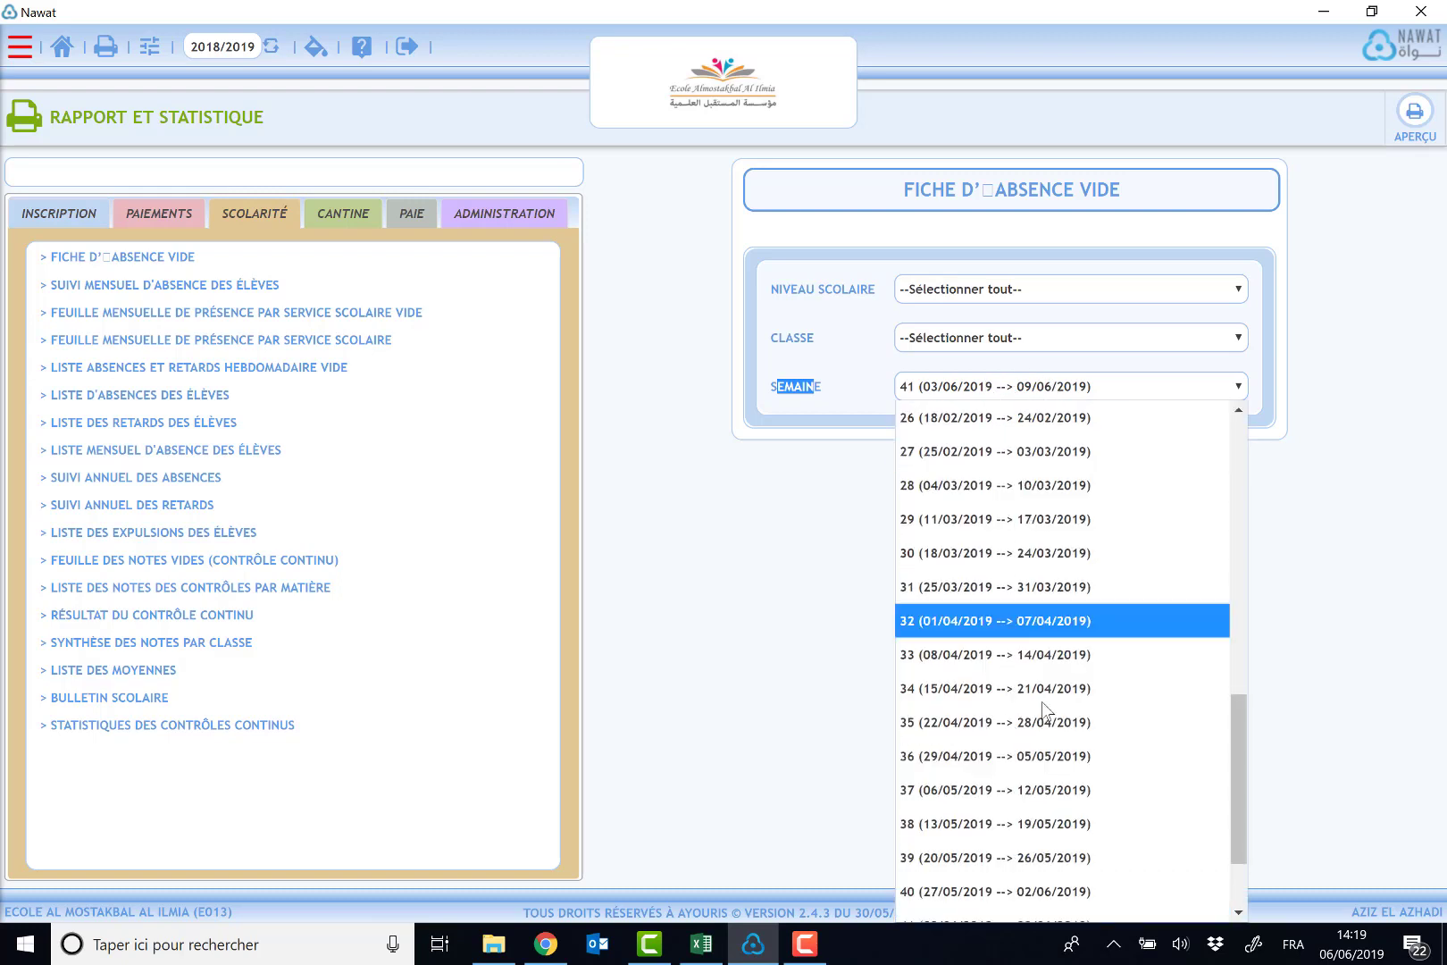
pyautogui.moveTo(1235, 794); pyautogui.dragTo(1238, 871)
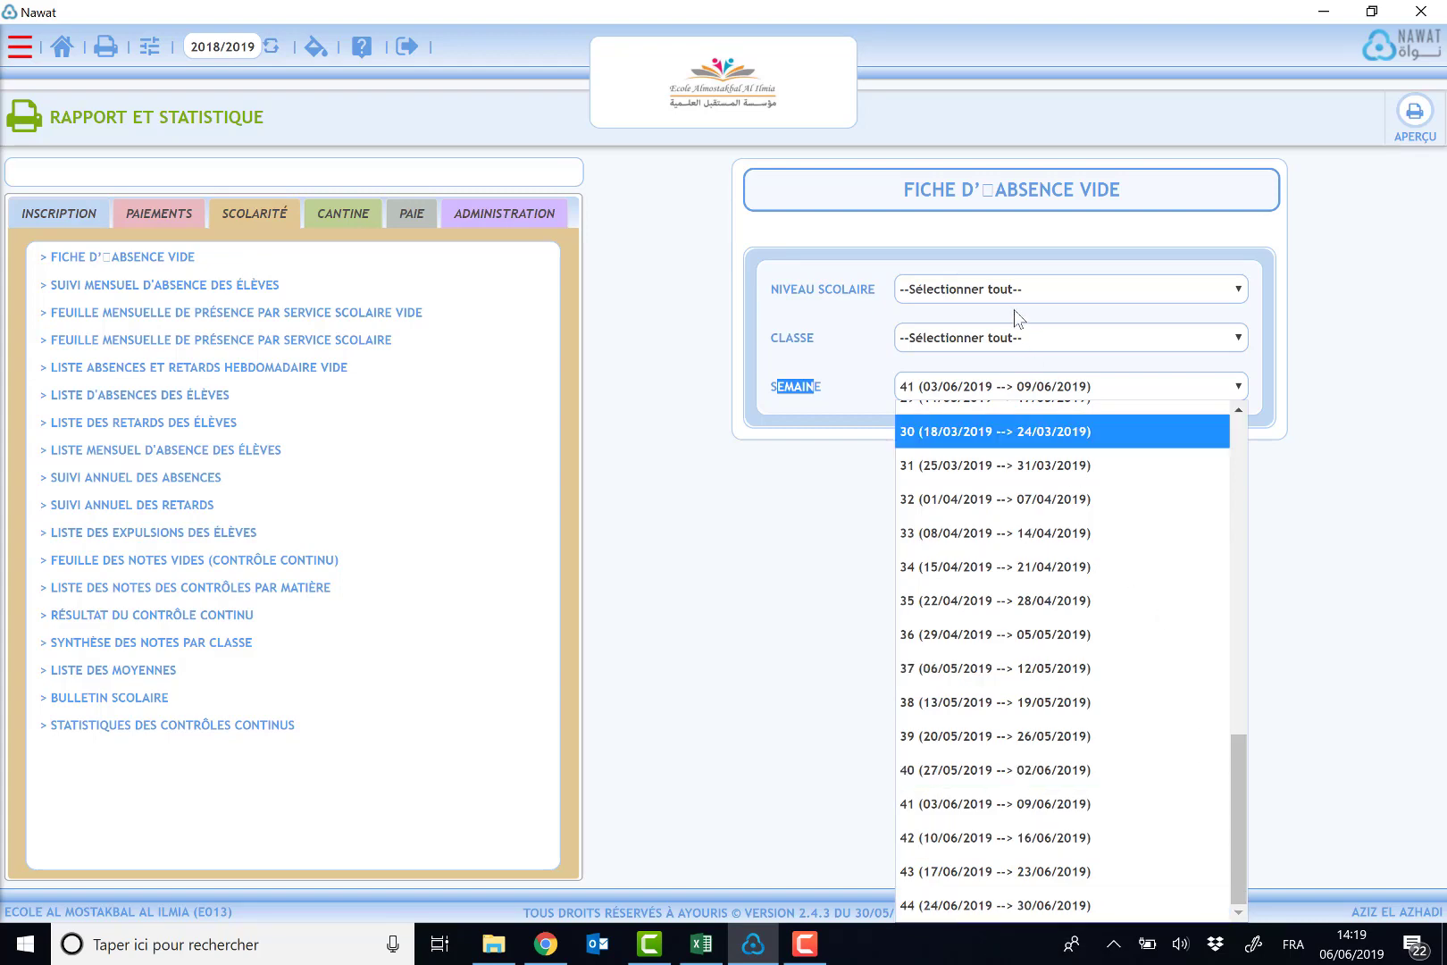
# - Set the blank absence sheet's level to 1AEP and class to 1AEP-1 (BAUDELAIRE)
pyautogui.click(918, 298)
pyautogui.click(921, 299)
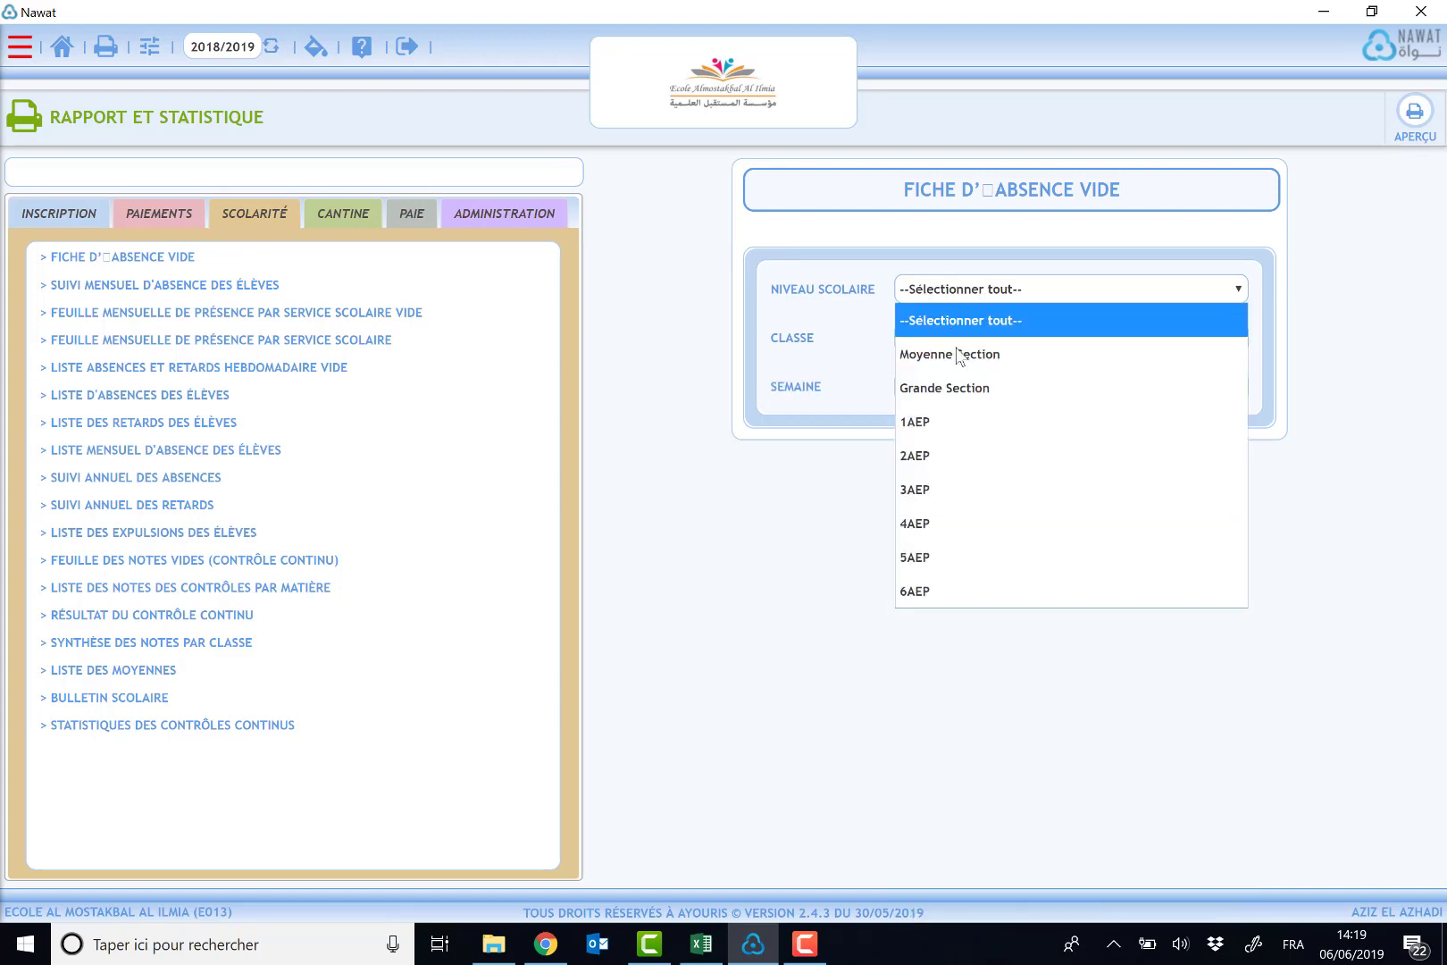
pyautogui.click(981, 420)
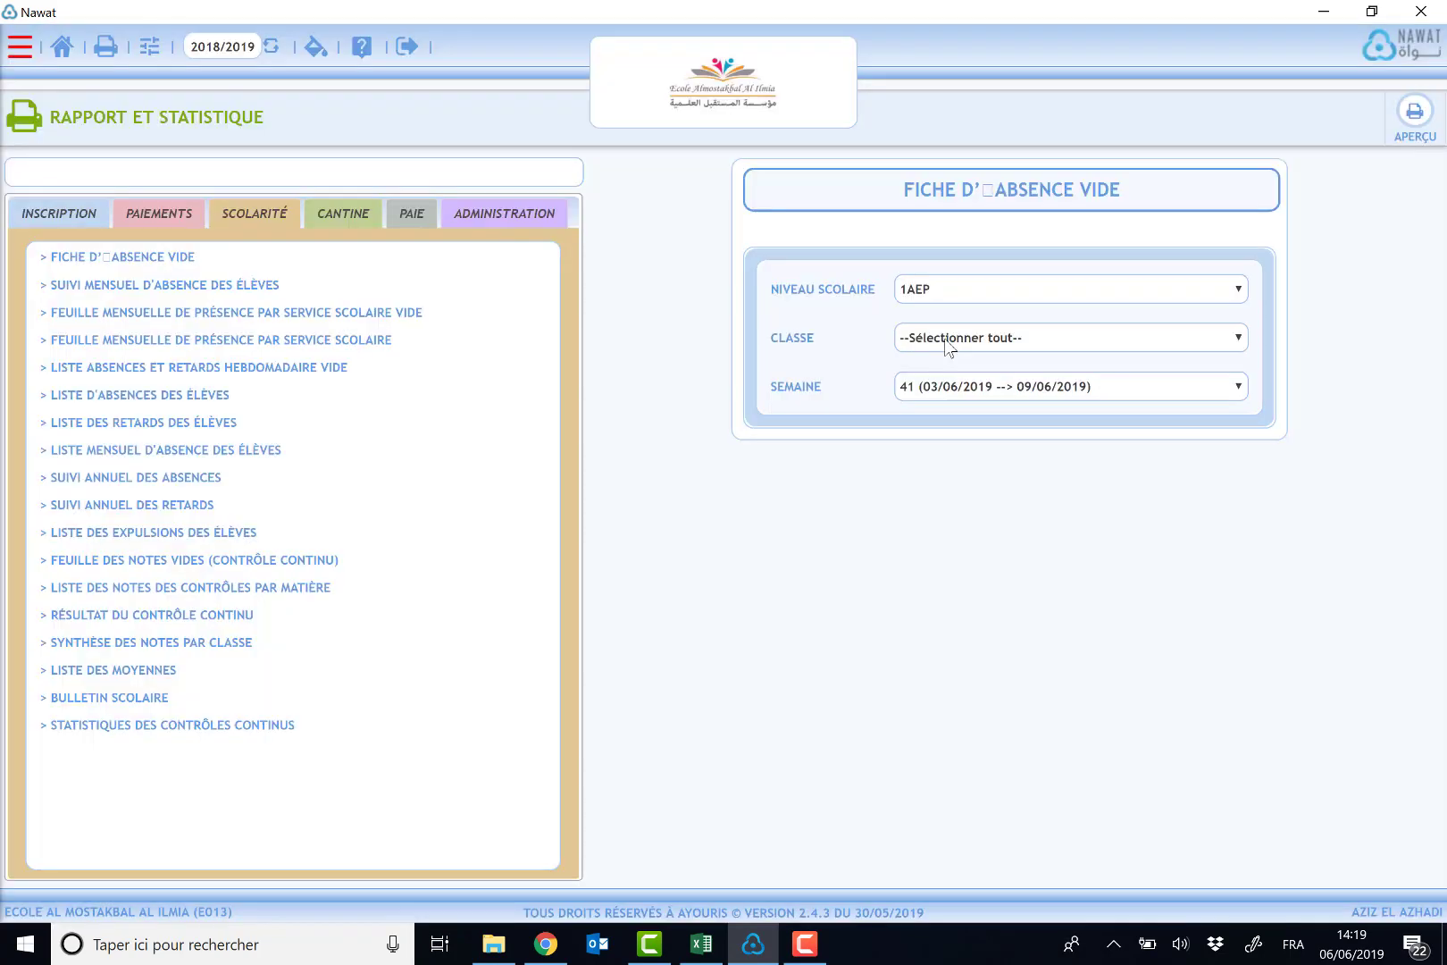
pyautogui.click(947, 340)
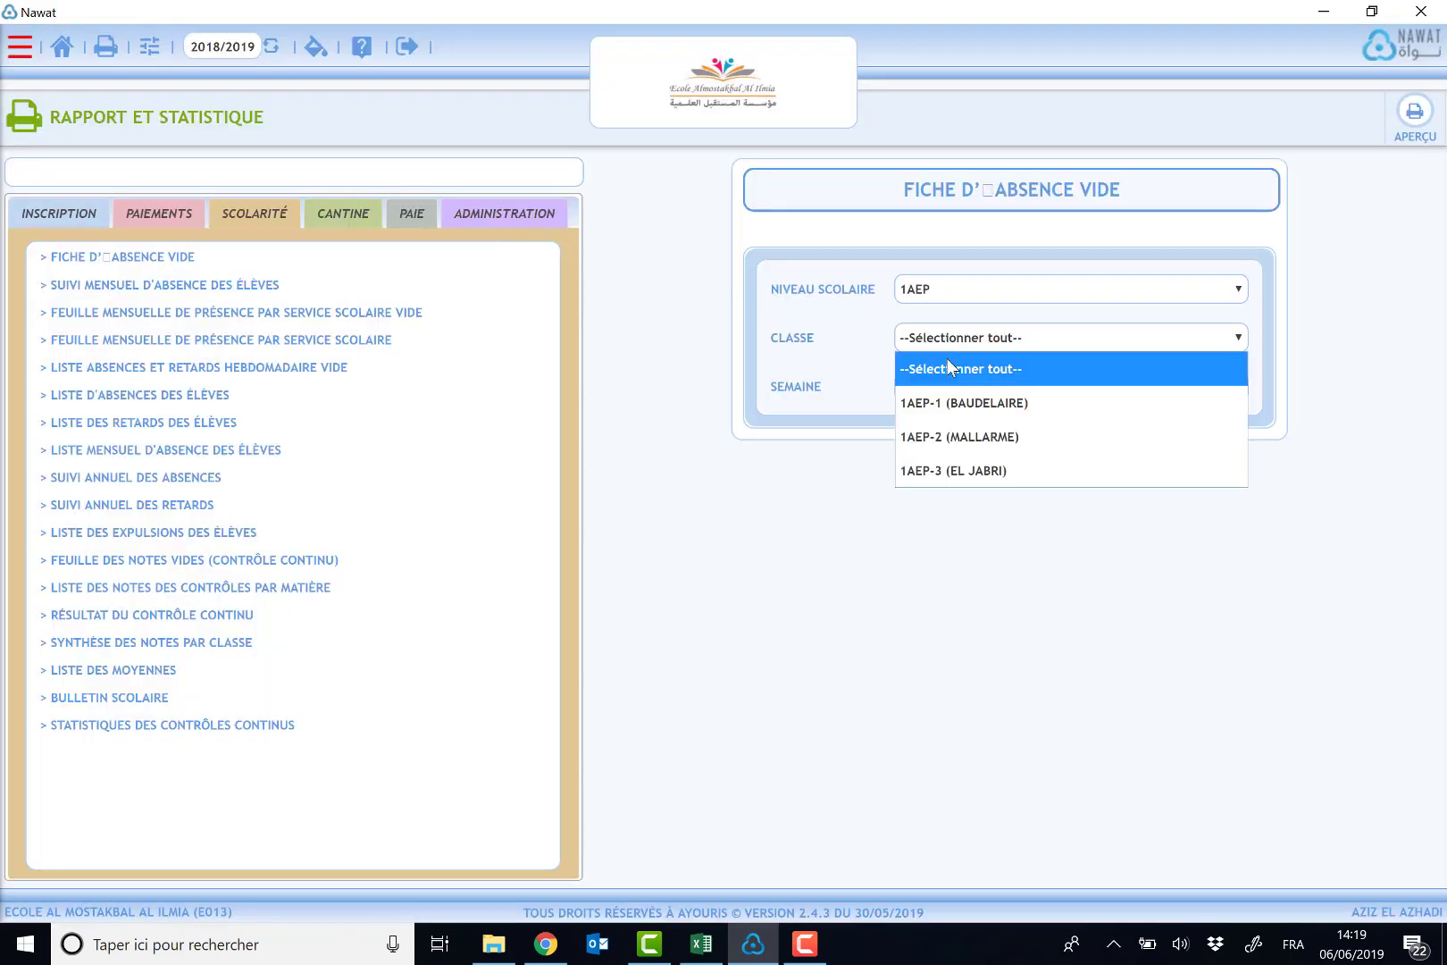
pyautogui.click(966, 404)
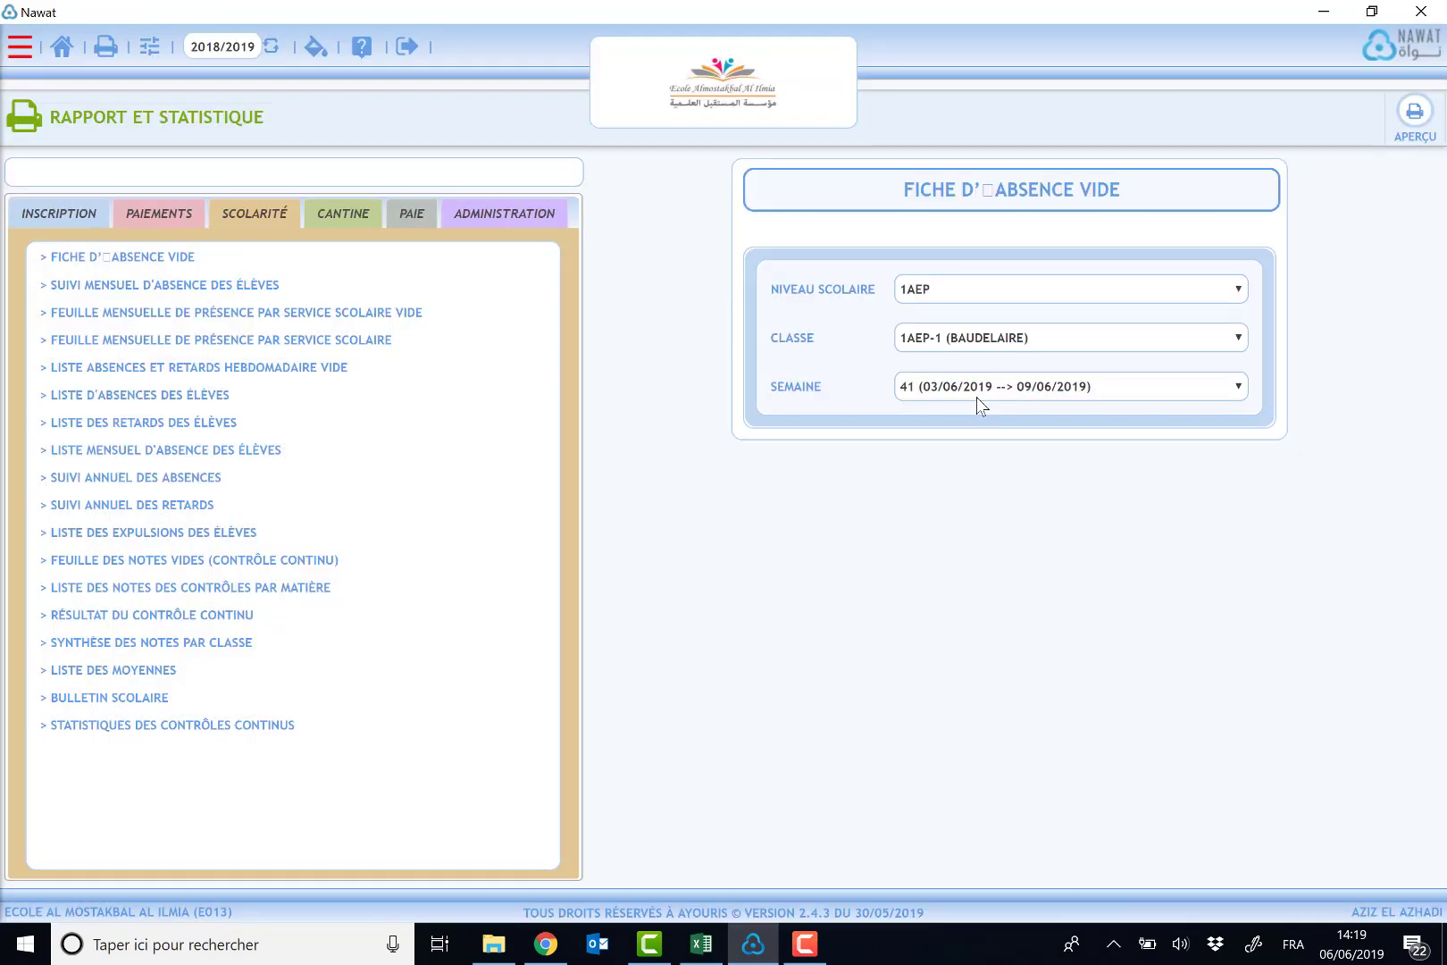
# - Preview the blank attendance sheet for week 41, review its header and day columns, then close the preview
pyautogui.click(1414, 125)
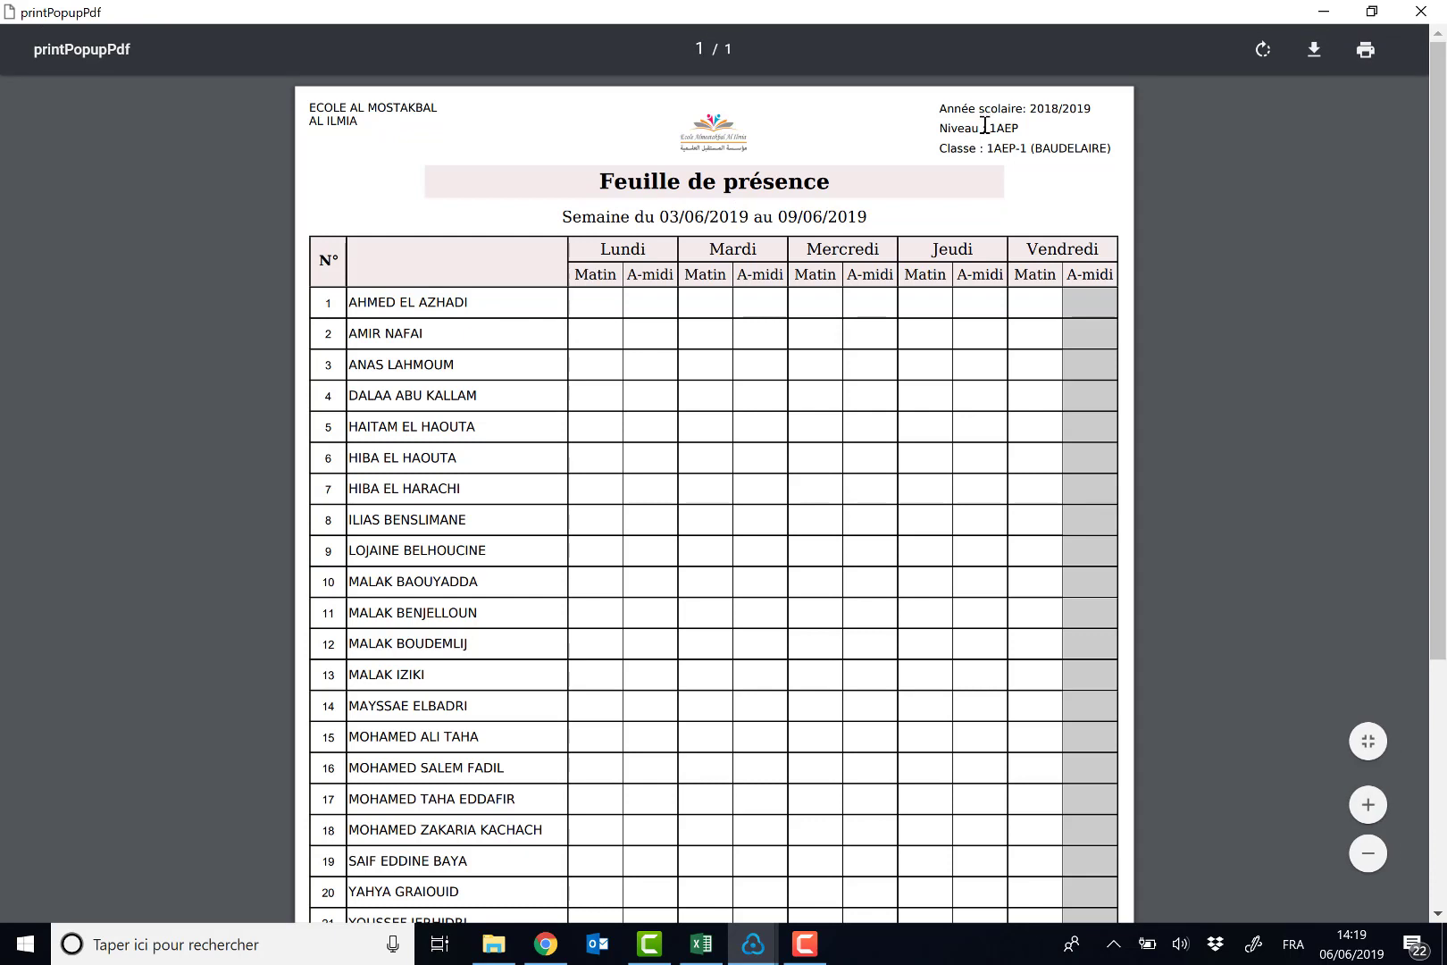
pyautogui.moveTo(985, 129); pyautogui.dragTo(1051, 148)
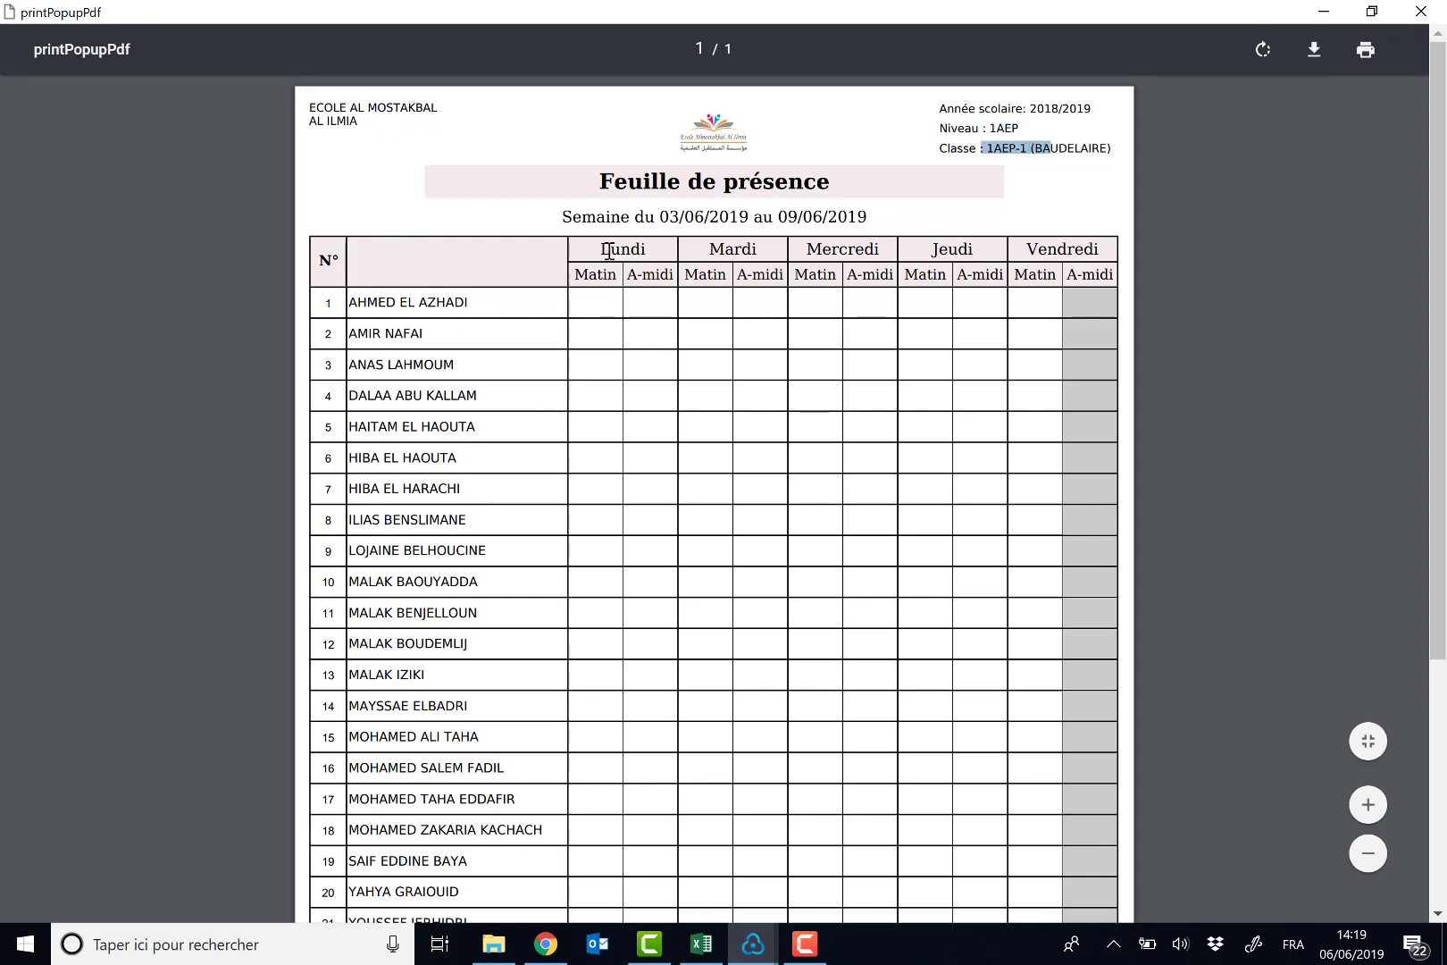
pyautogui.moveTo(607, 249); pyautogui.dragTo(1089, 291)
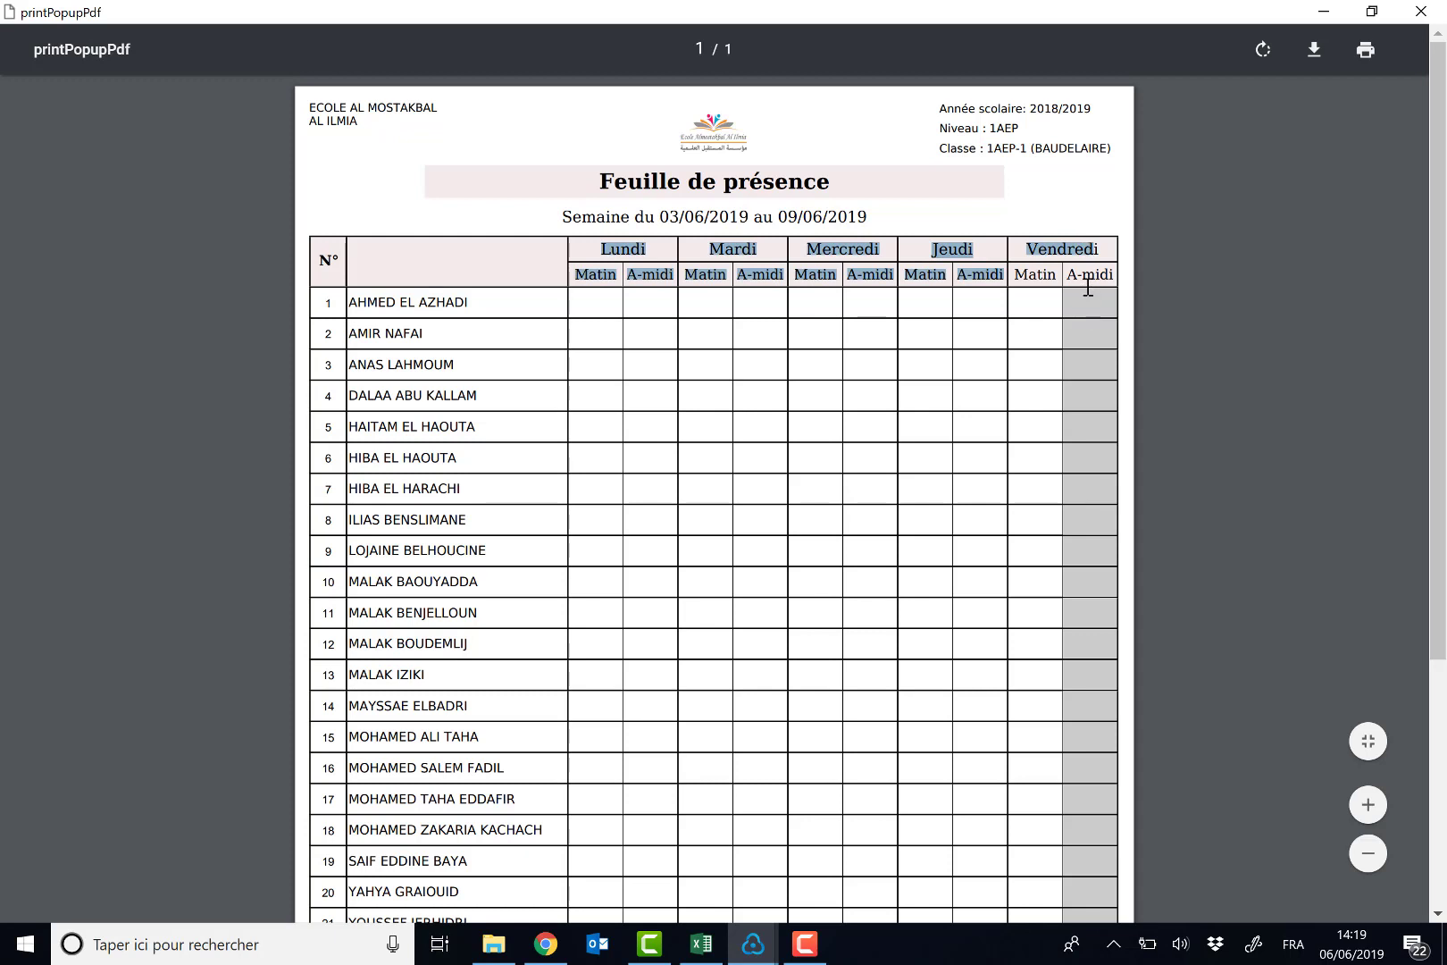
pyautogui.click(1083, 284)
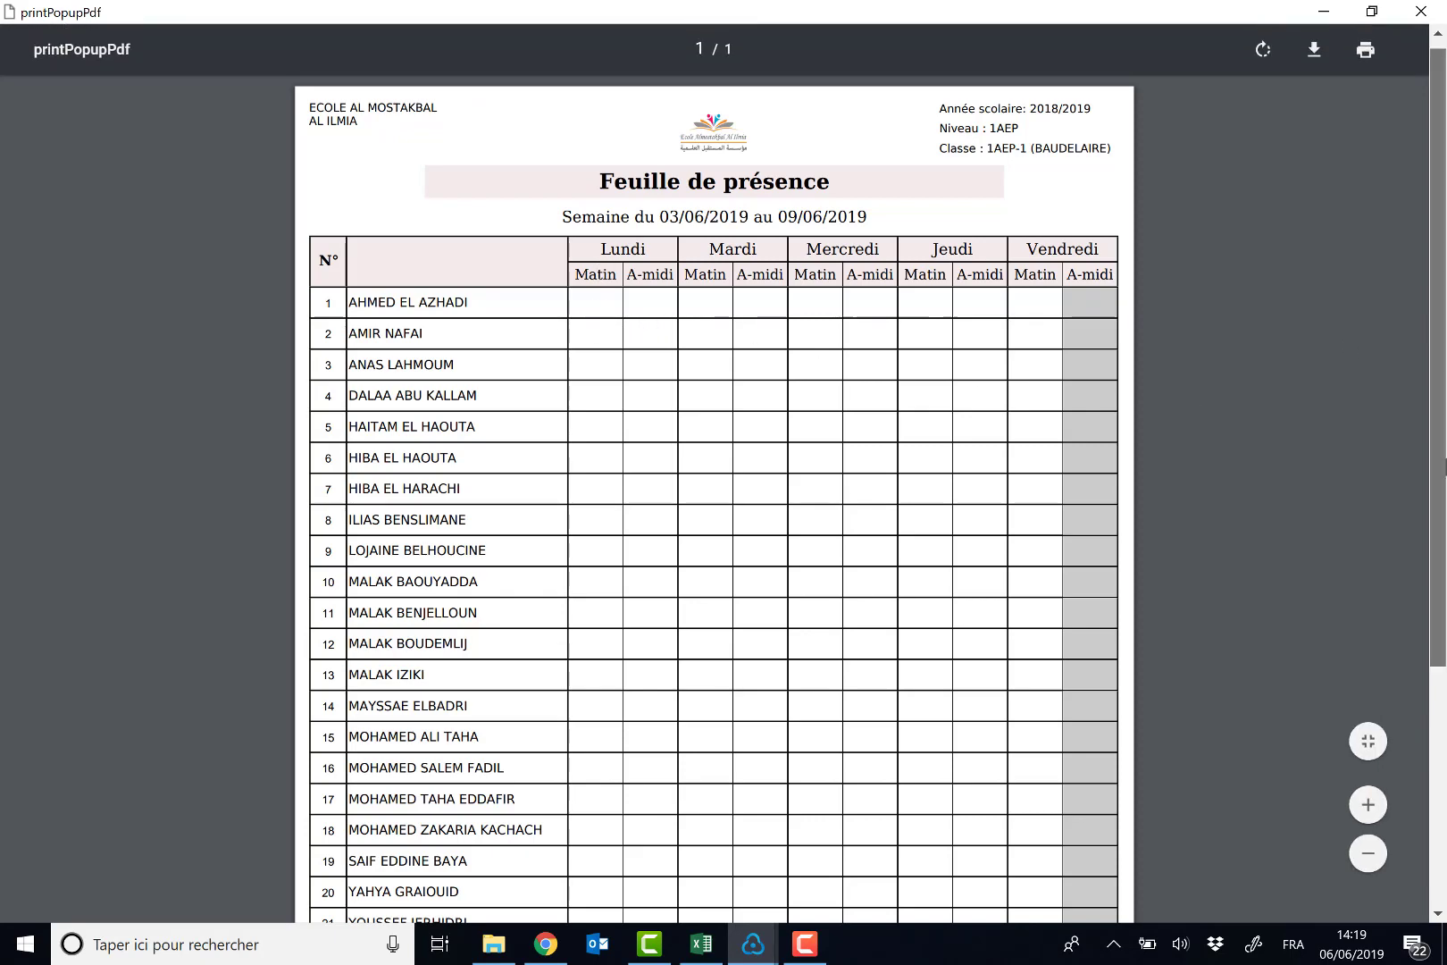
pyautogui.scroll(-3, 1440, 324)
pyautogui.scroll(3, 1443, 323)
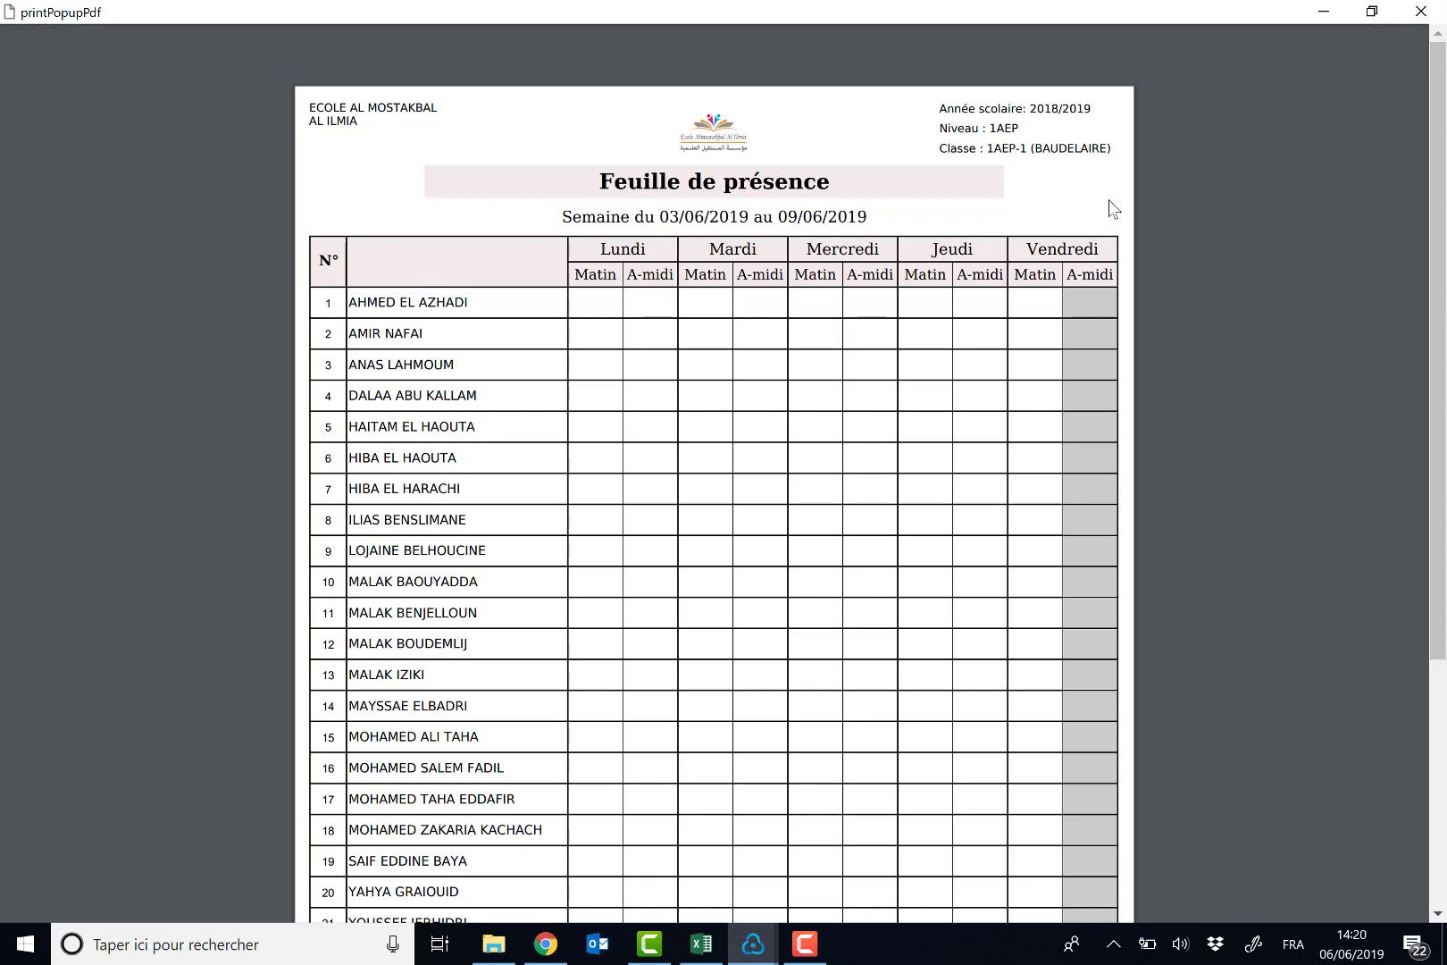
pyautogui.click(1420, 11)
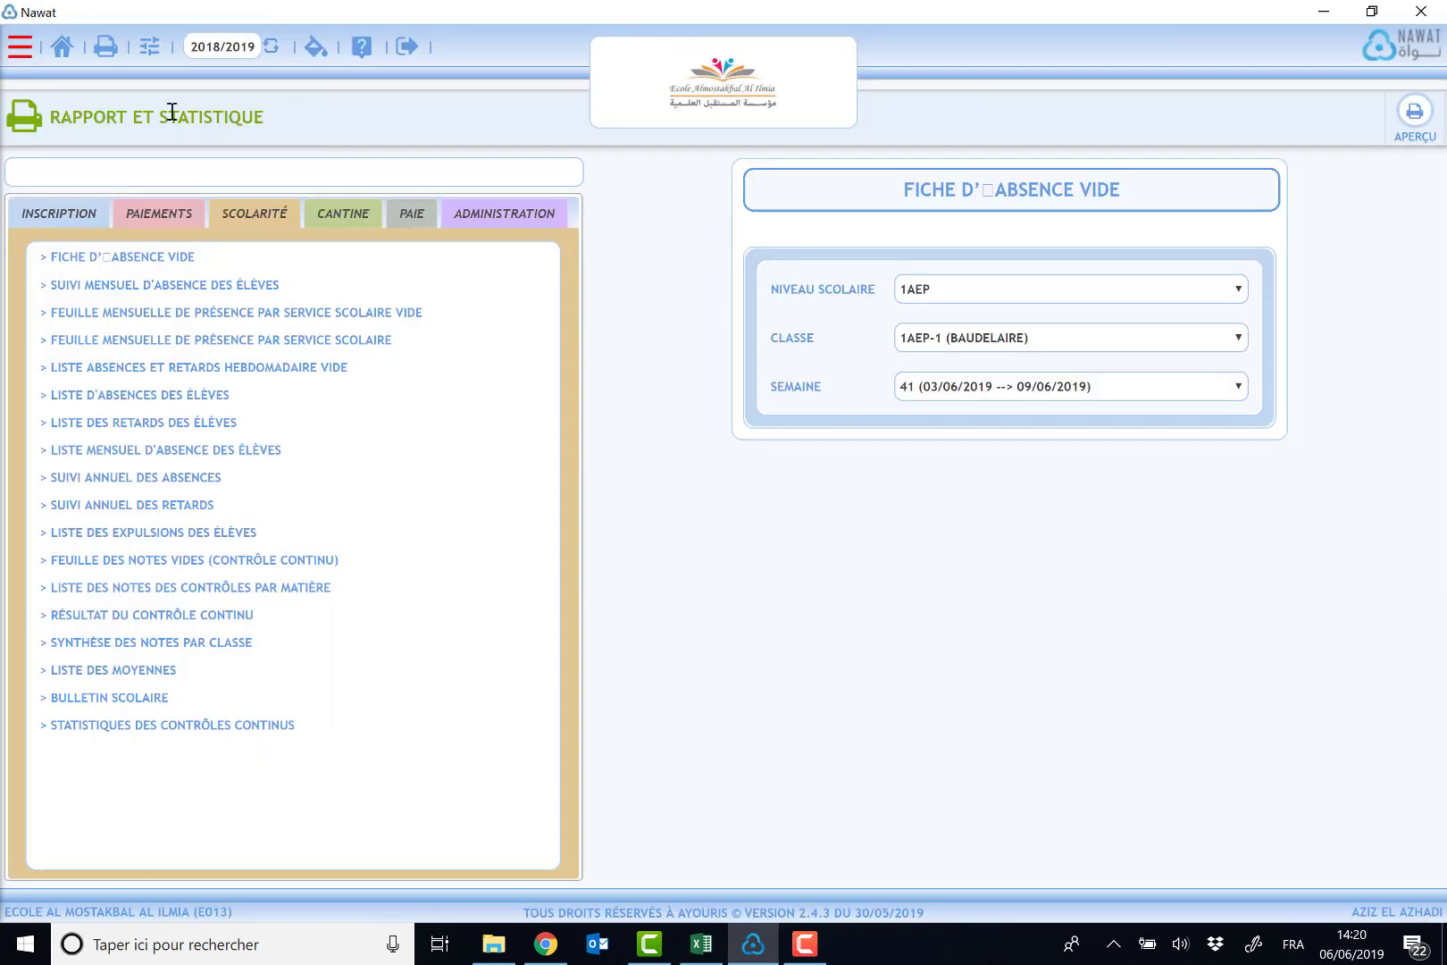
# - Open the Absences page under Vie scolaire and set the day to JEUDI
pyautogui.click(20, 47)
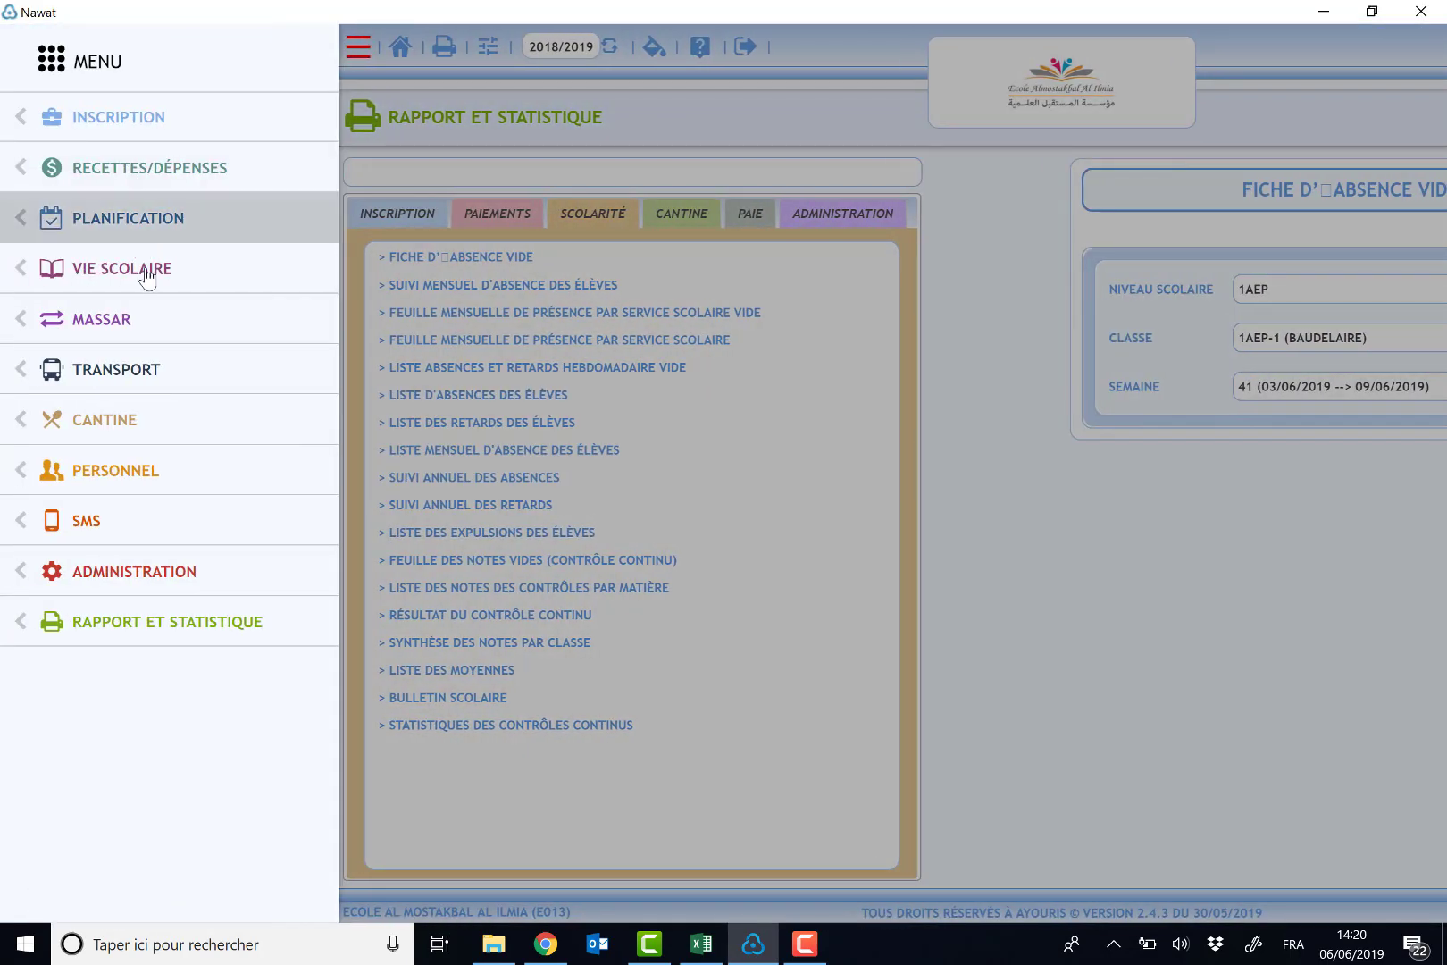
pyautogui.click(148, 277)
pyautogui.click(134, 220)
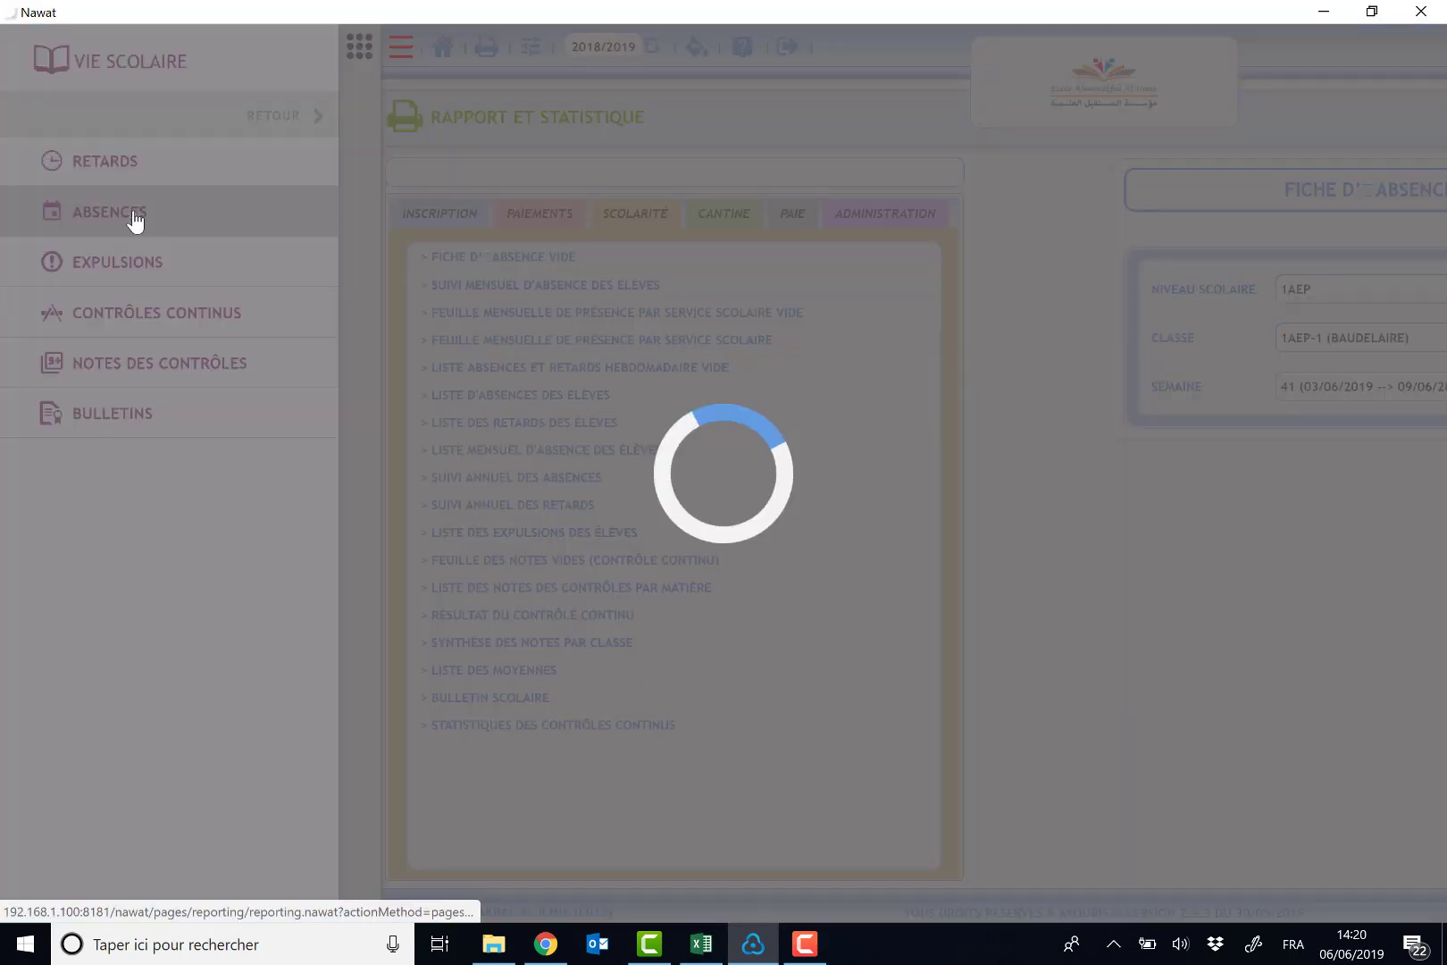
pyautogui.click(720, 201)
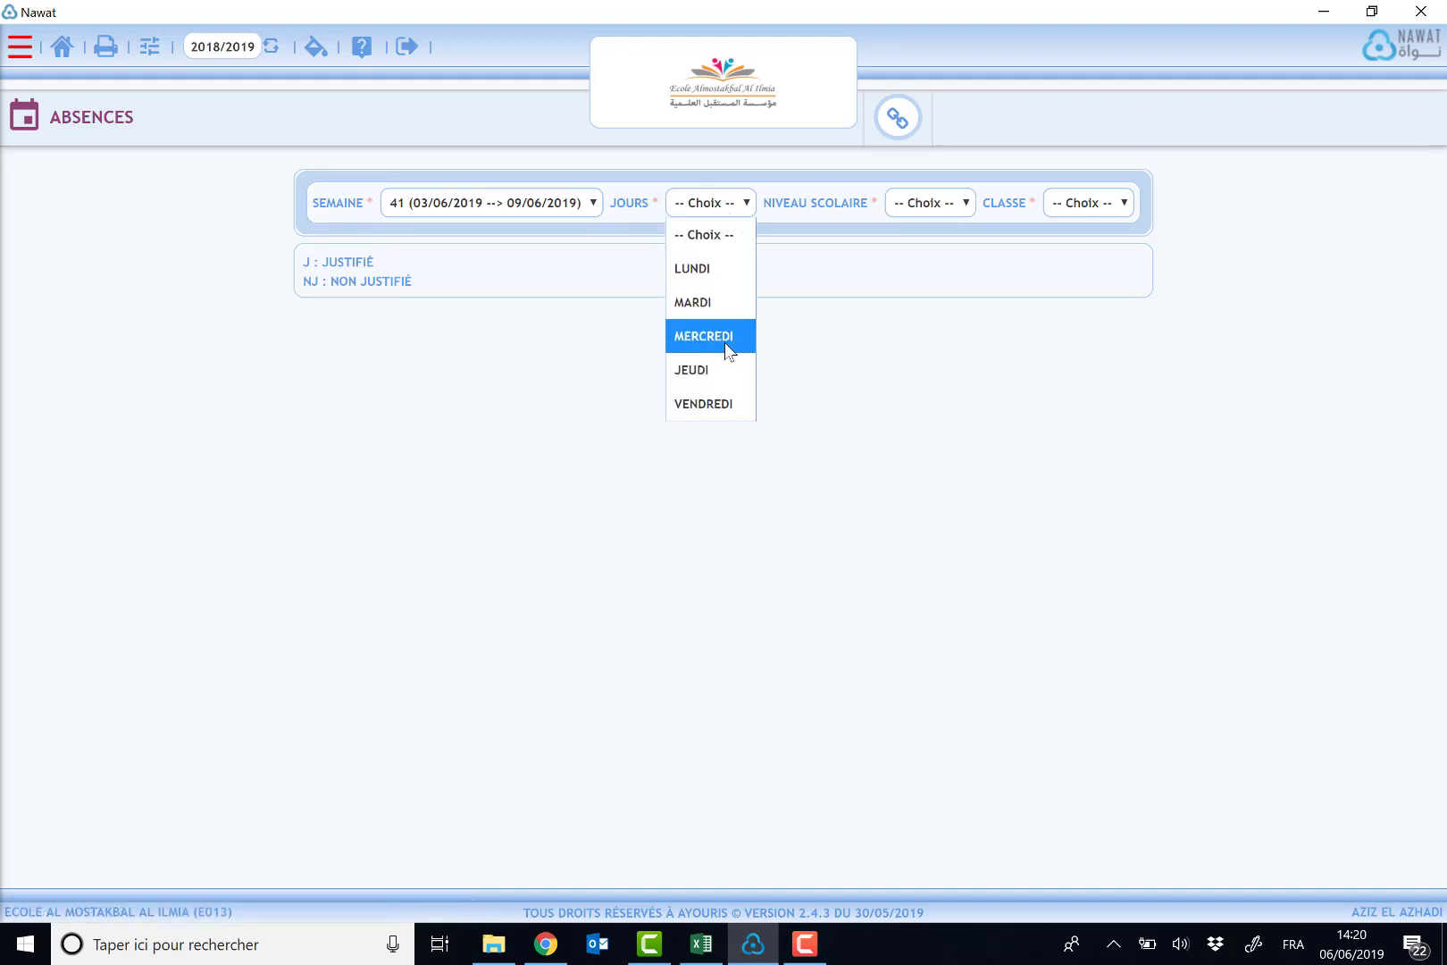
pyautogui.click(722, 369)
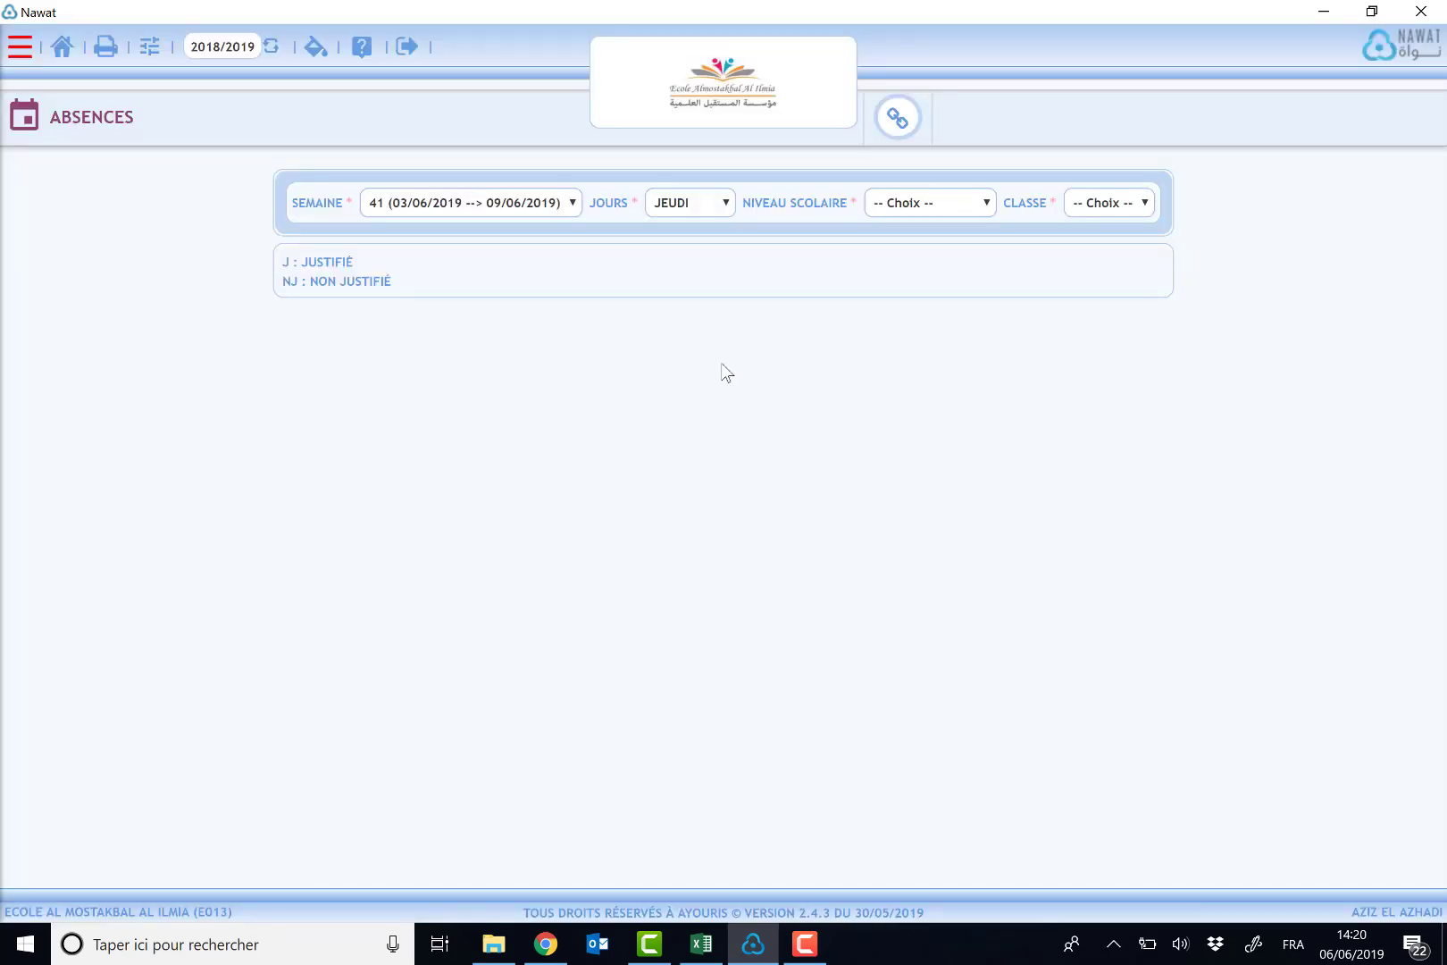
# - Select level 1AEP and class 1AEP-1 (BAUDELAIRE) to load the class attendance grid
pyautogui.click(944, 202)
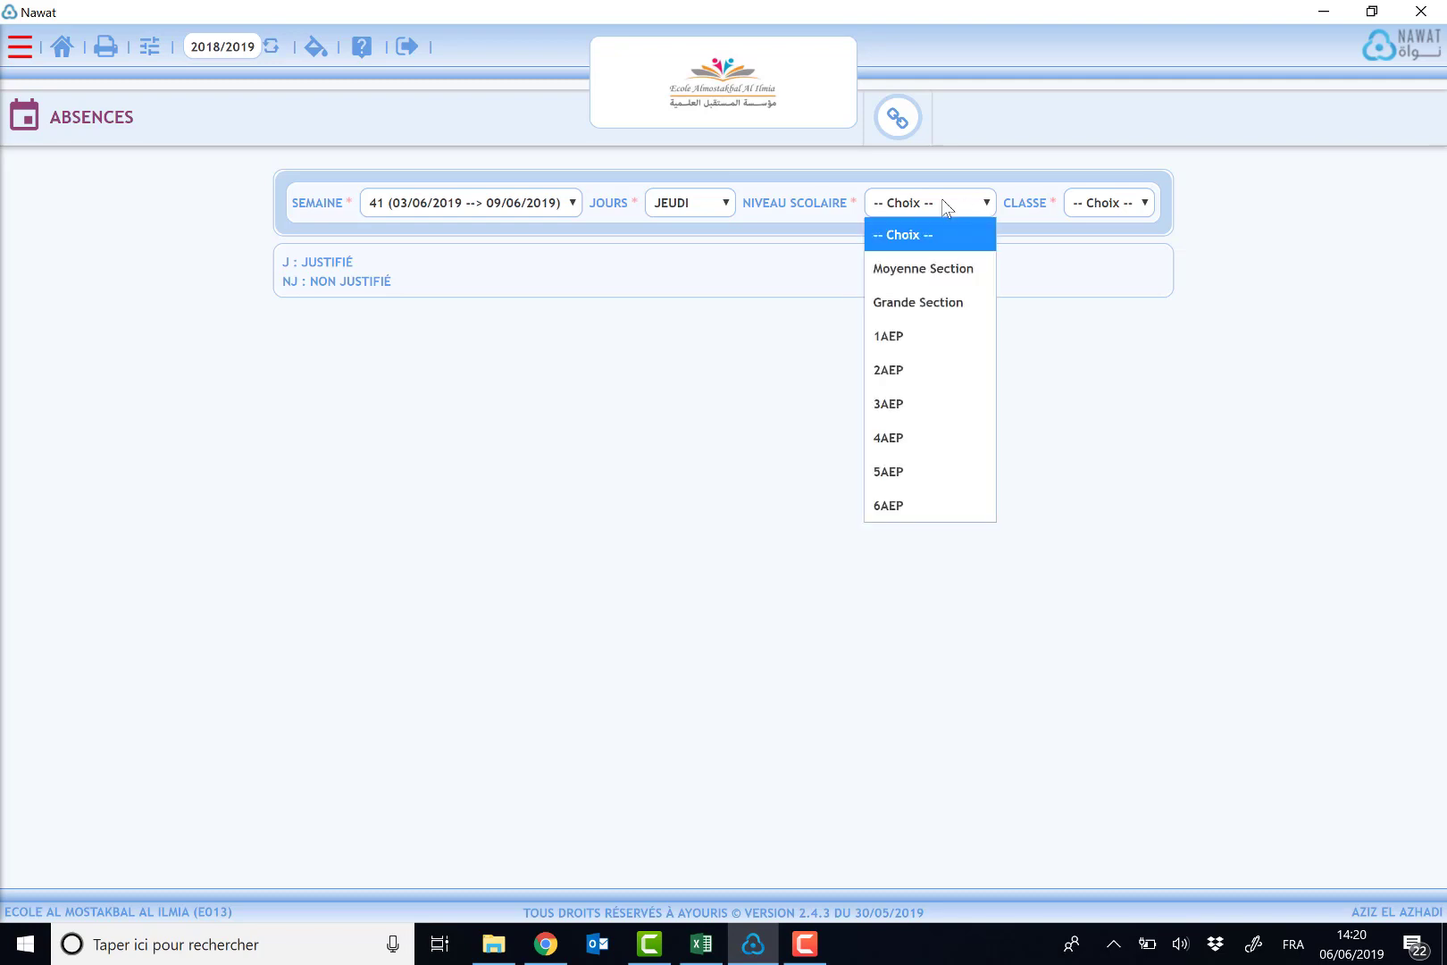
pyautogui.click(930, 340)
pyautogui.click(1106, 208)
pyautogui.click(1108, 268)
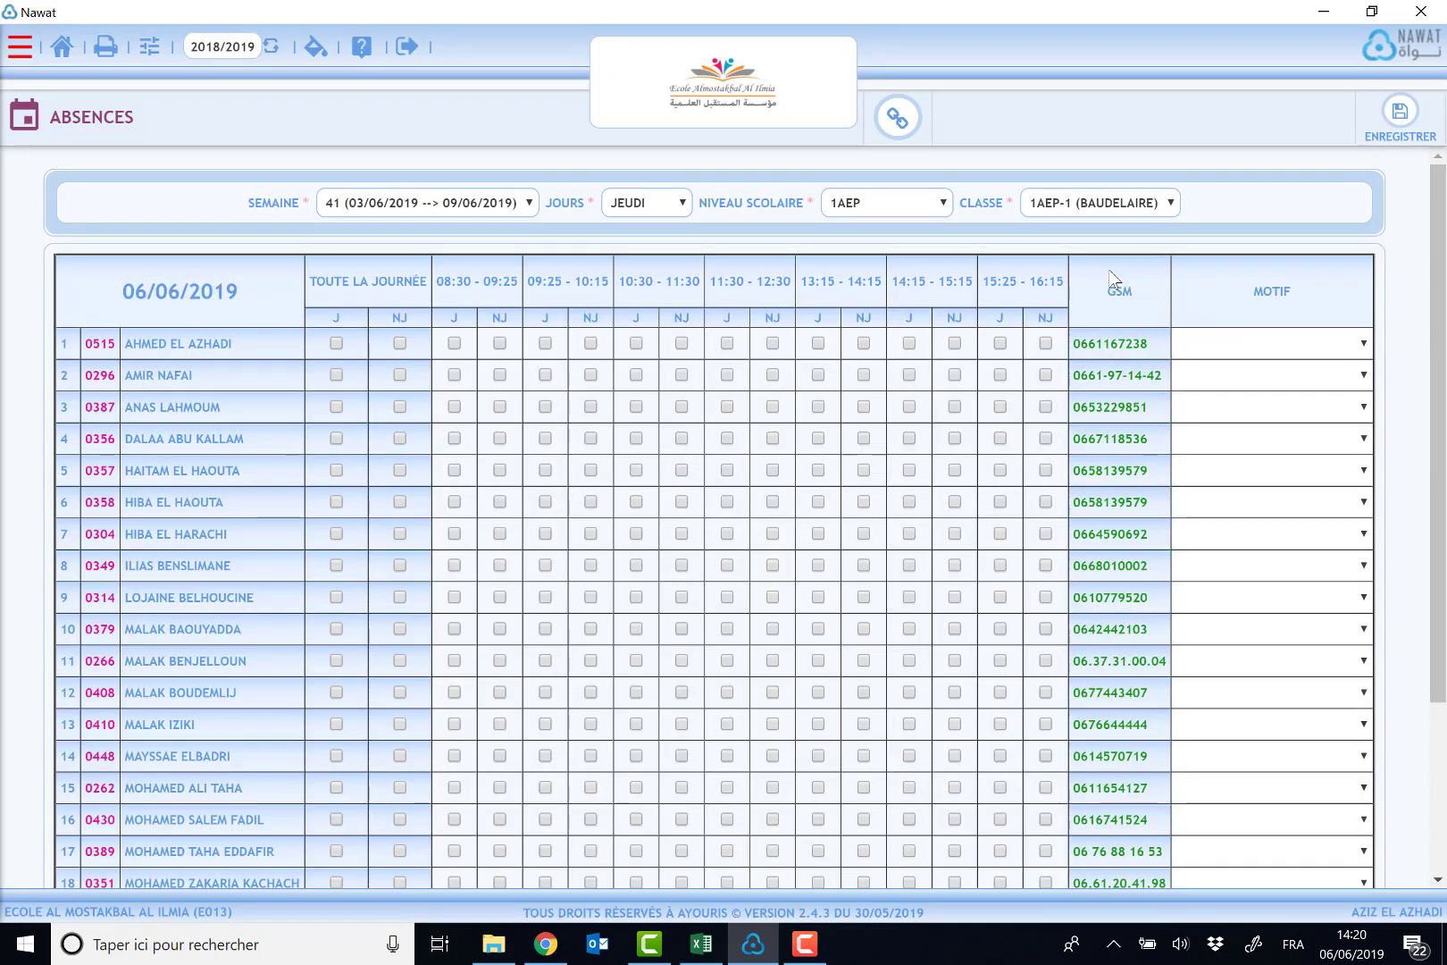
# - Examine the grid's date, all-day and justified/unjustified column headers
pyautogui.moveTo(1440, 296)
pyautogui.mouseDown()
pyautogui.moveTo(1441, 554)
pyautogui.moveTo(1444, 328)
pyautogui.mouseUp()
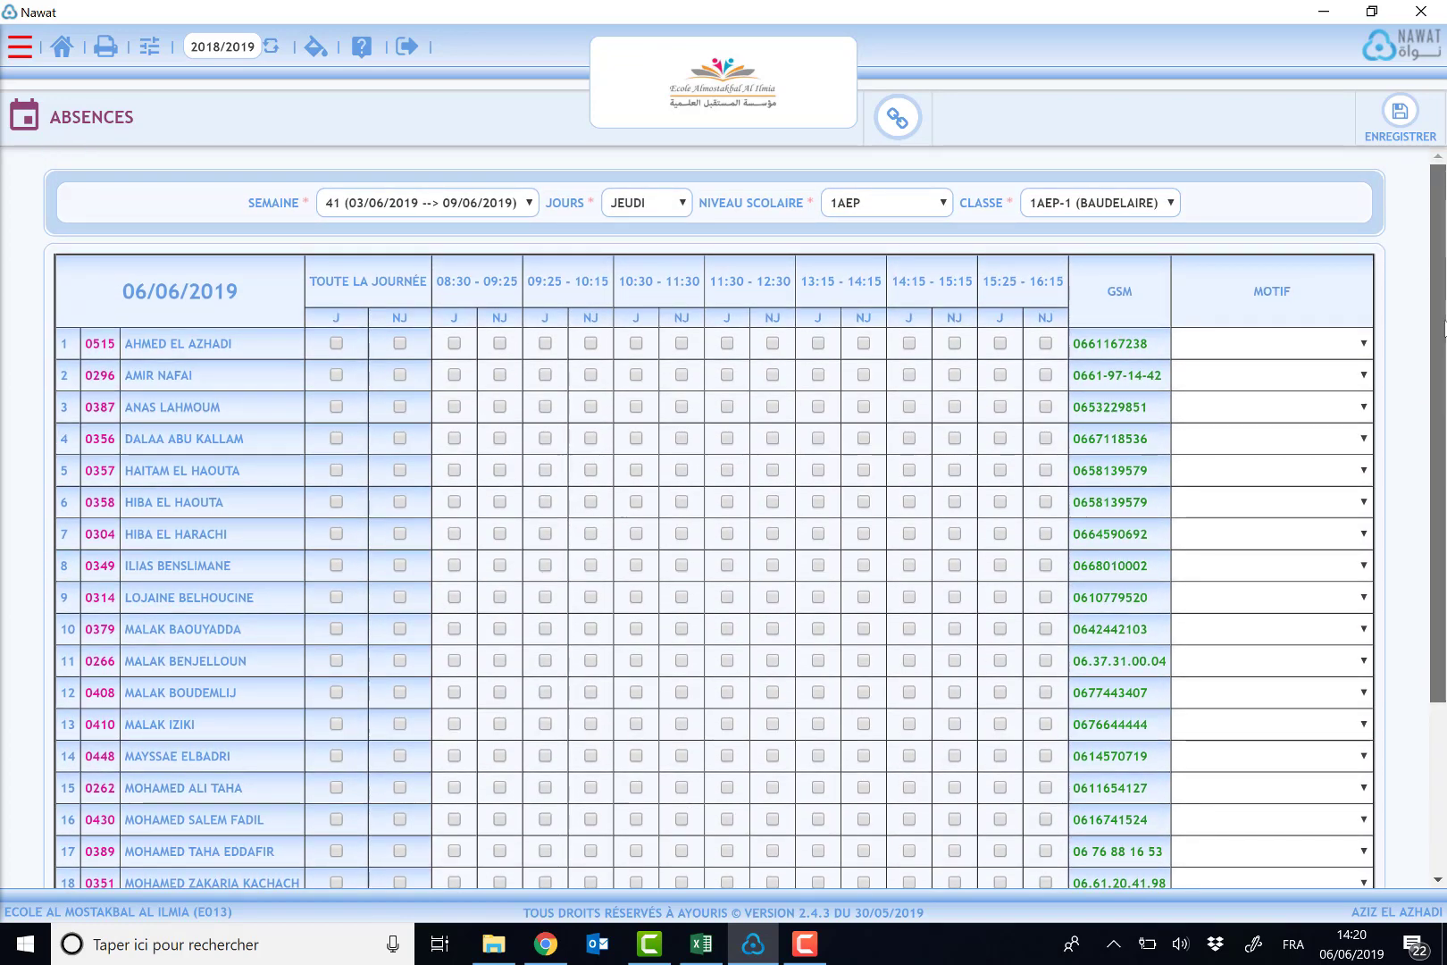
pyautogui.moveTo(116, 291); pyautogui.dragTo(245, 282)
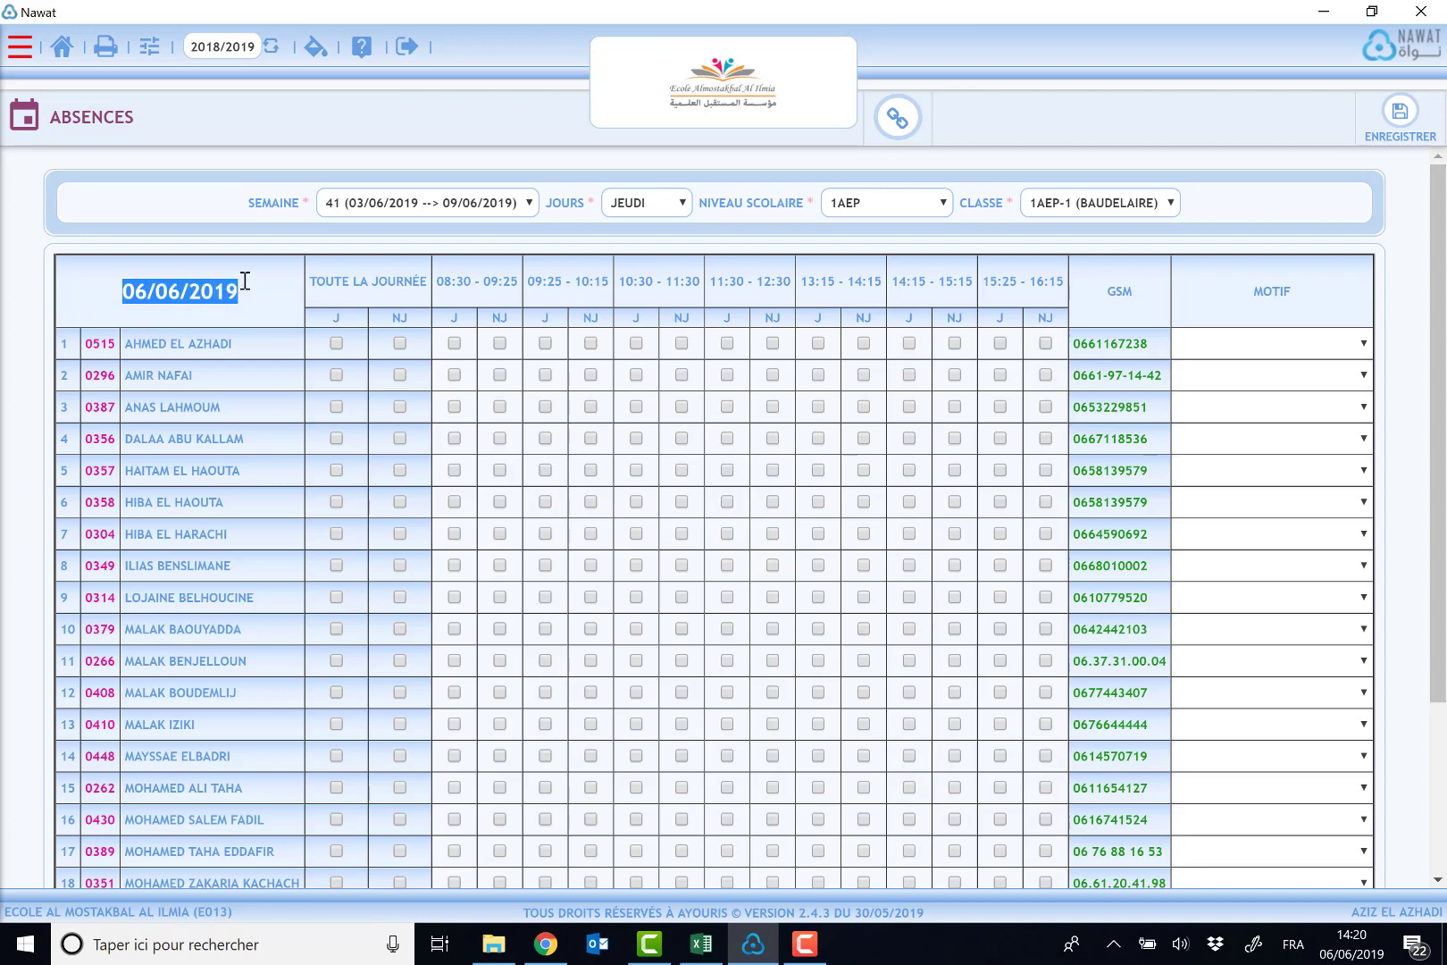
pyautogui.click(314, 282)
pyautogui.moveTo(348, 284); pyautogui.dragTo(427, 284)
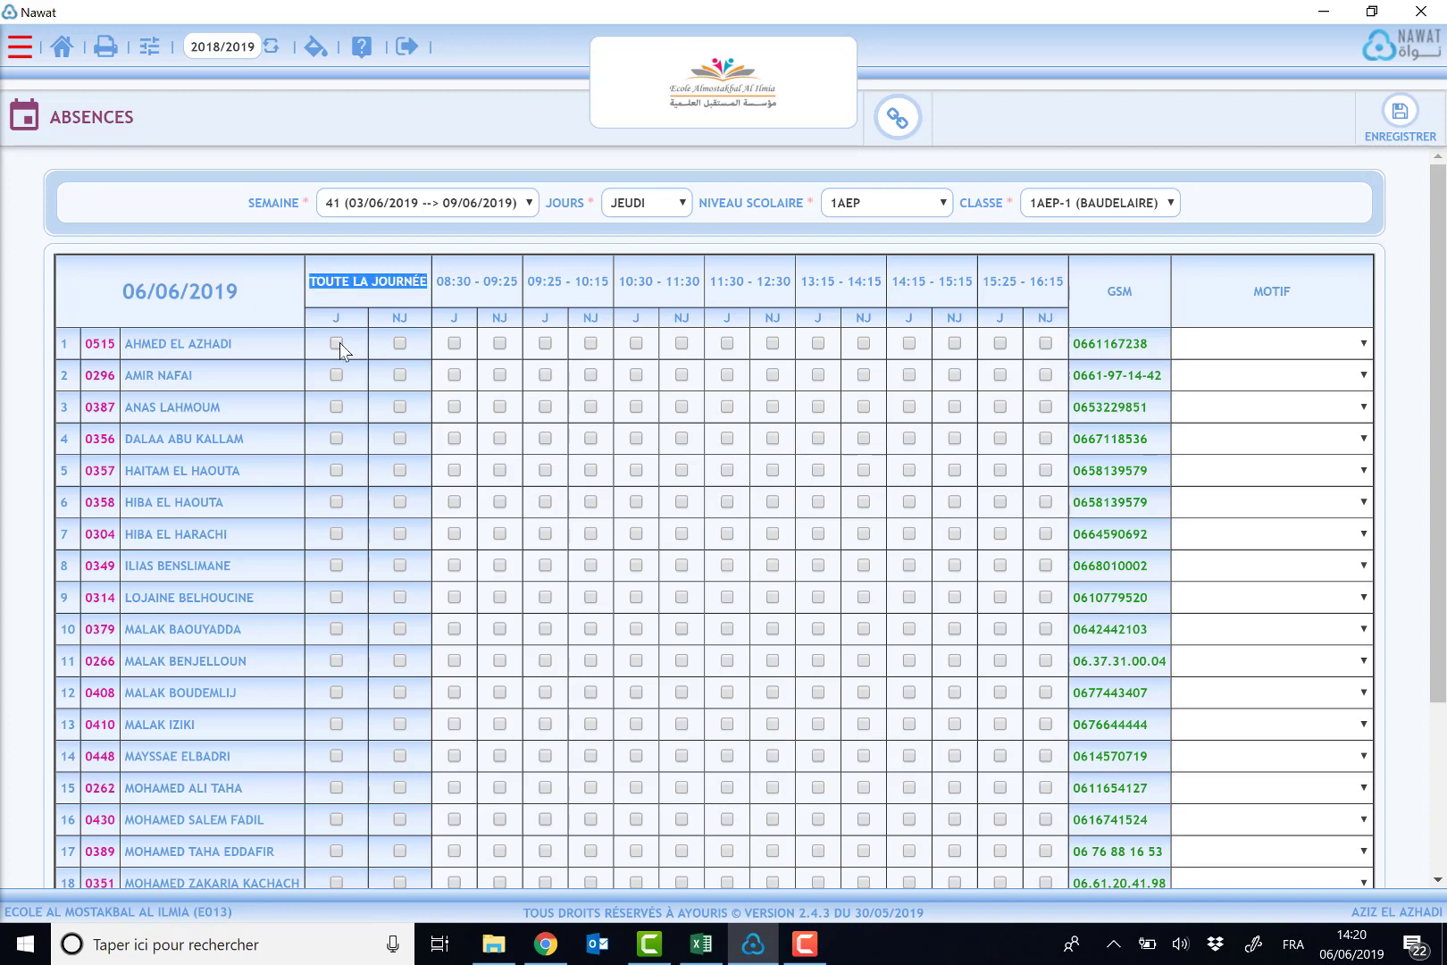
pyautogui.doubleClick(345, 316)
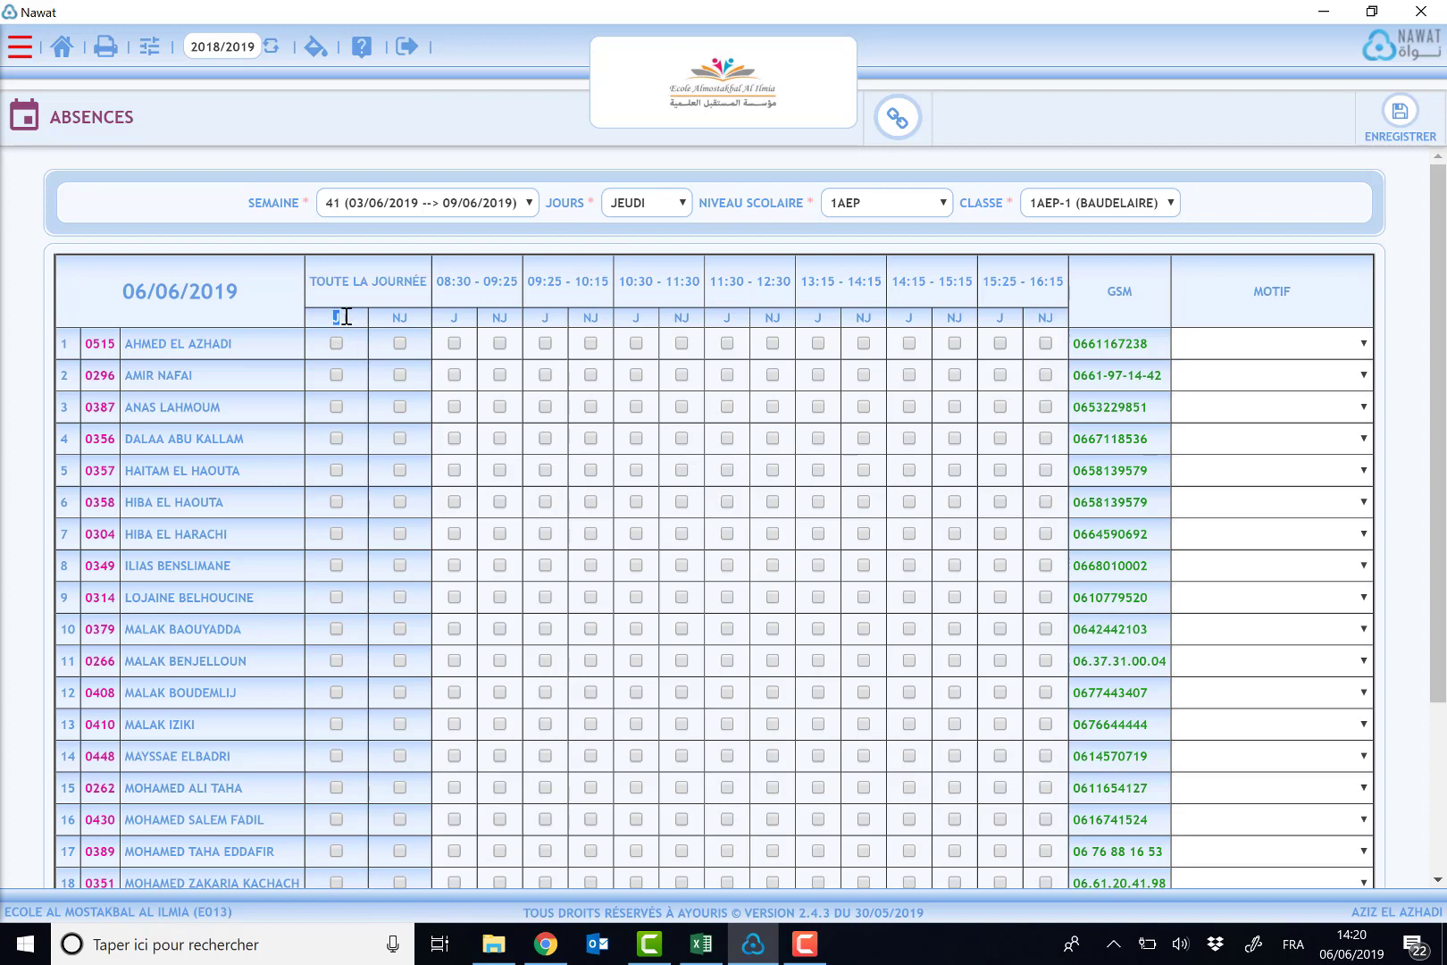
pyautogui.doubleClick(398, 318)
# - Mark the first student absent all day as justified with the reason Empêchement familliale
pyautogui.click(336, 344)
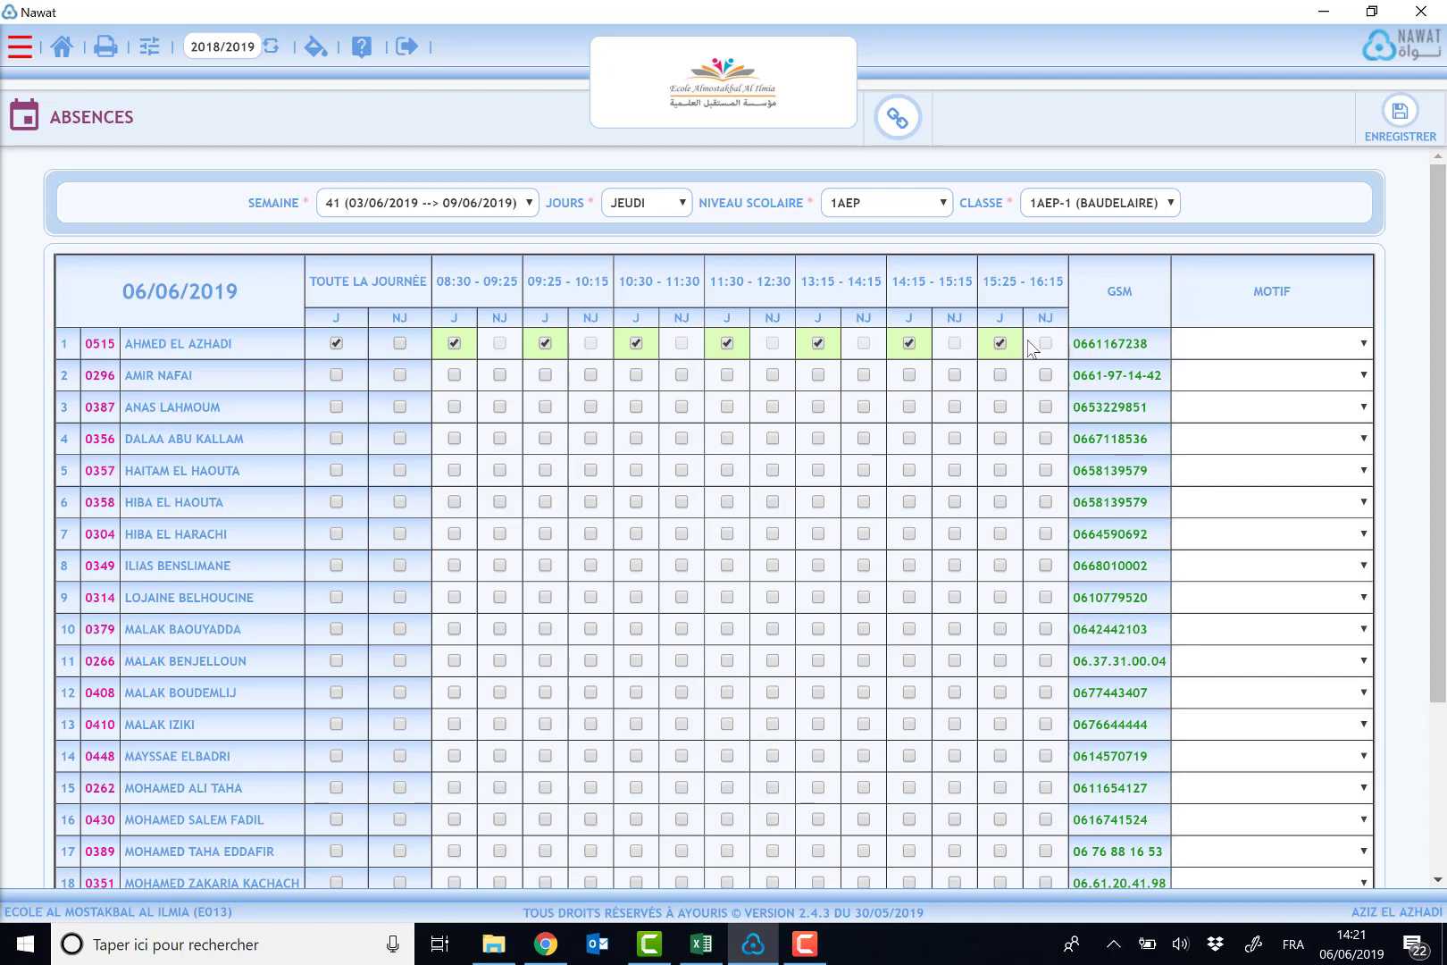
pyautogui.click(1278, 344)
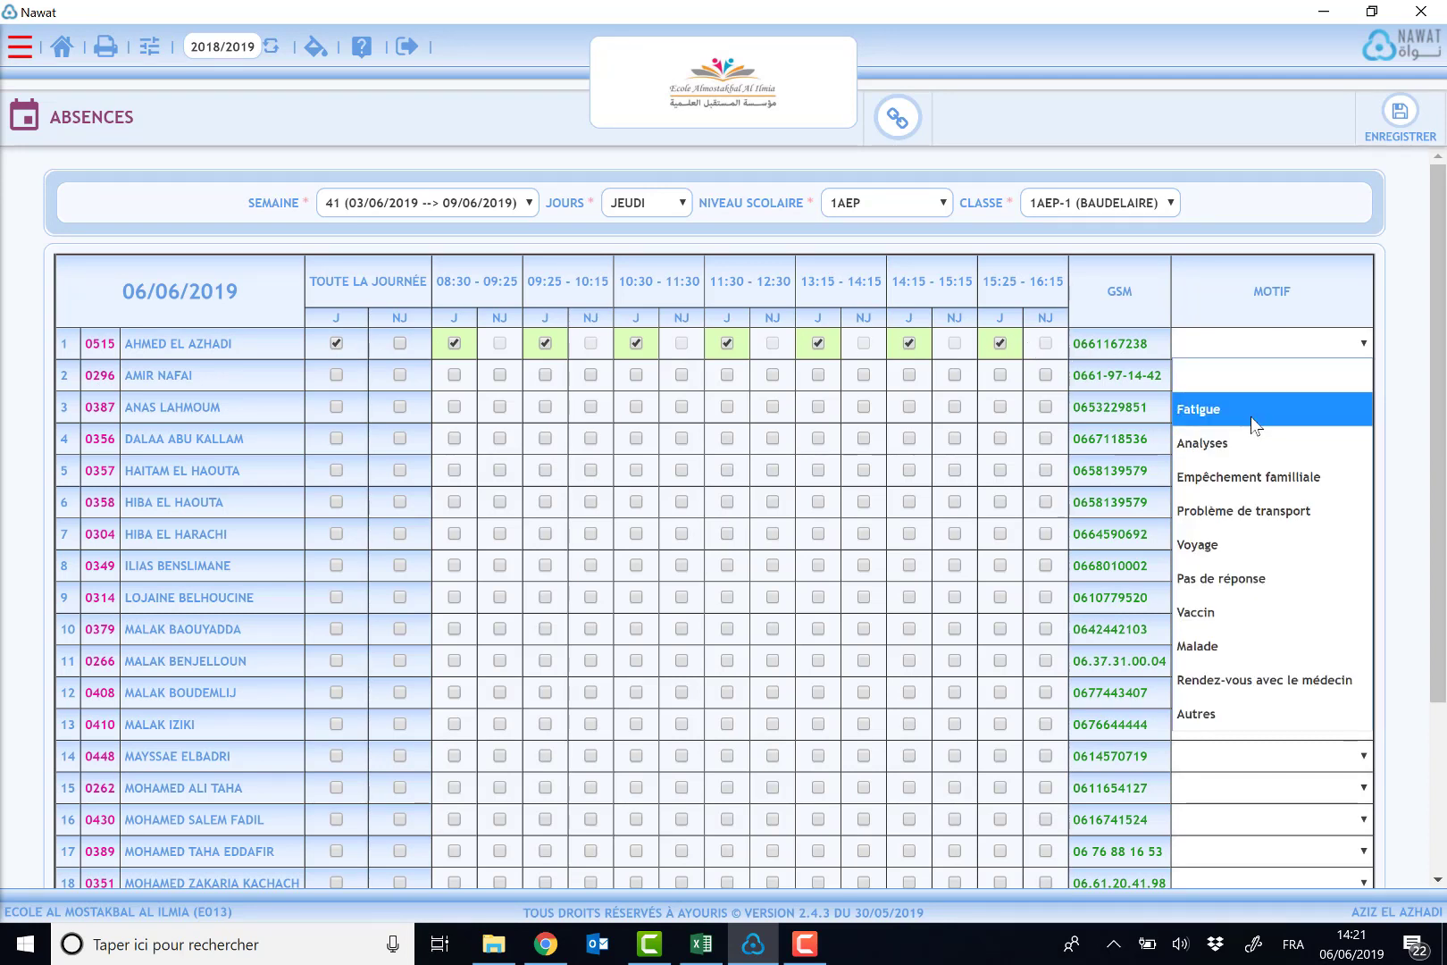
pyautogui.click(1262, 478)
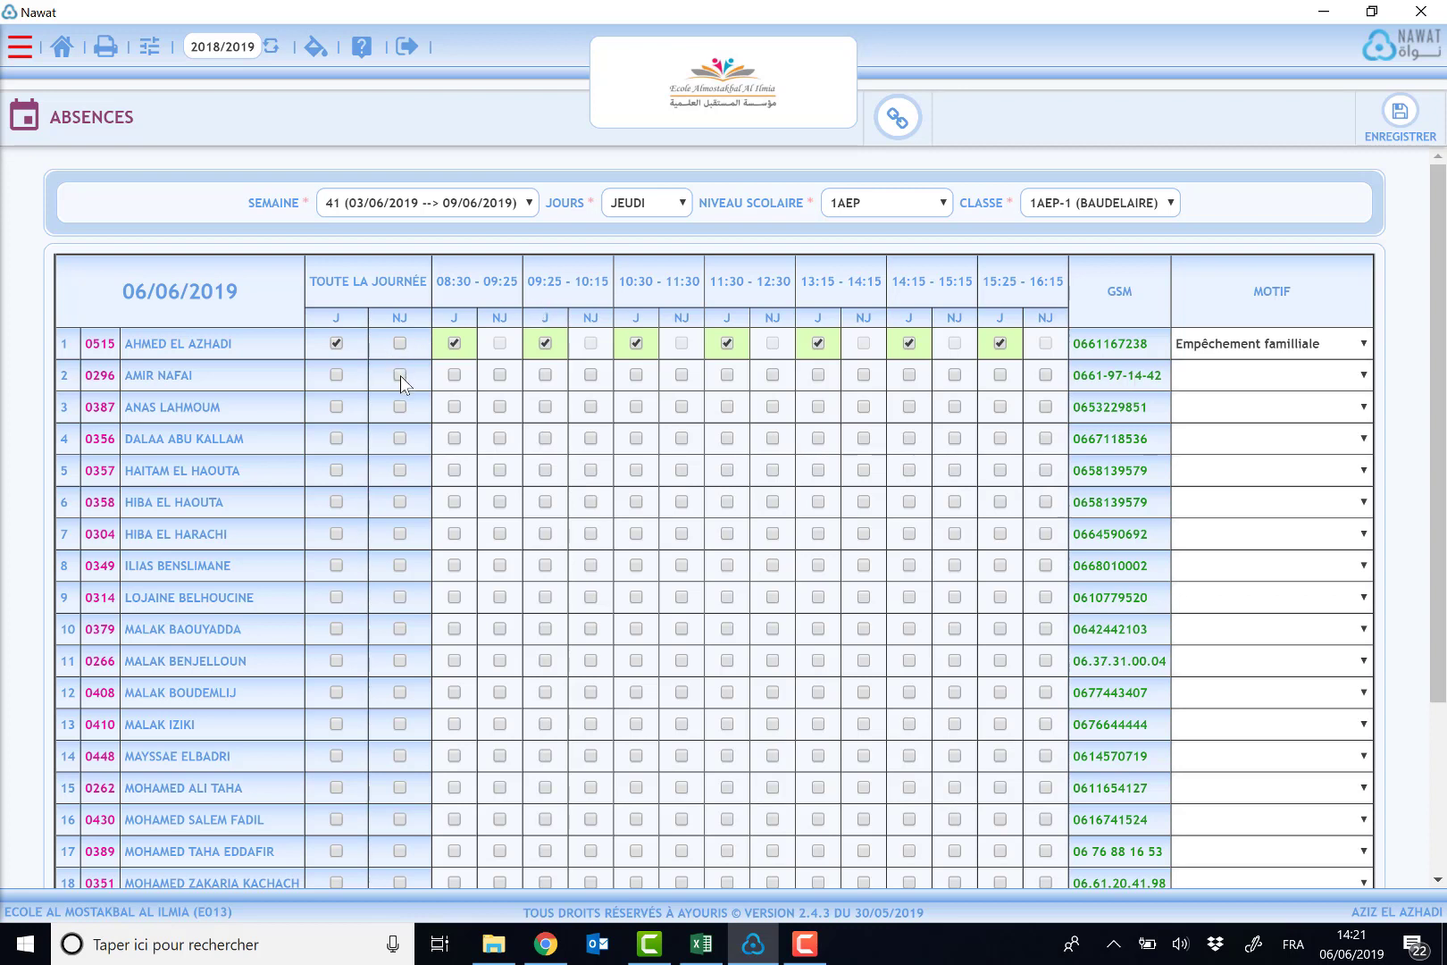
# - Mark the third student unjustified all day and the fifth student justified for 08:30 - 09:25 with reason Voyage
pyautogui.click(399, 407)
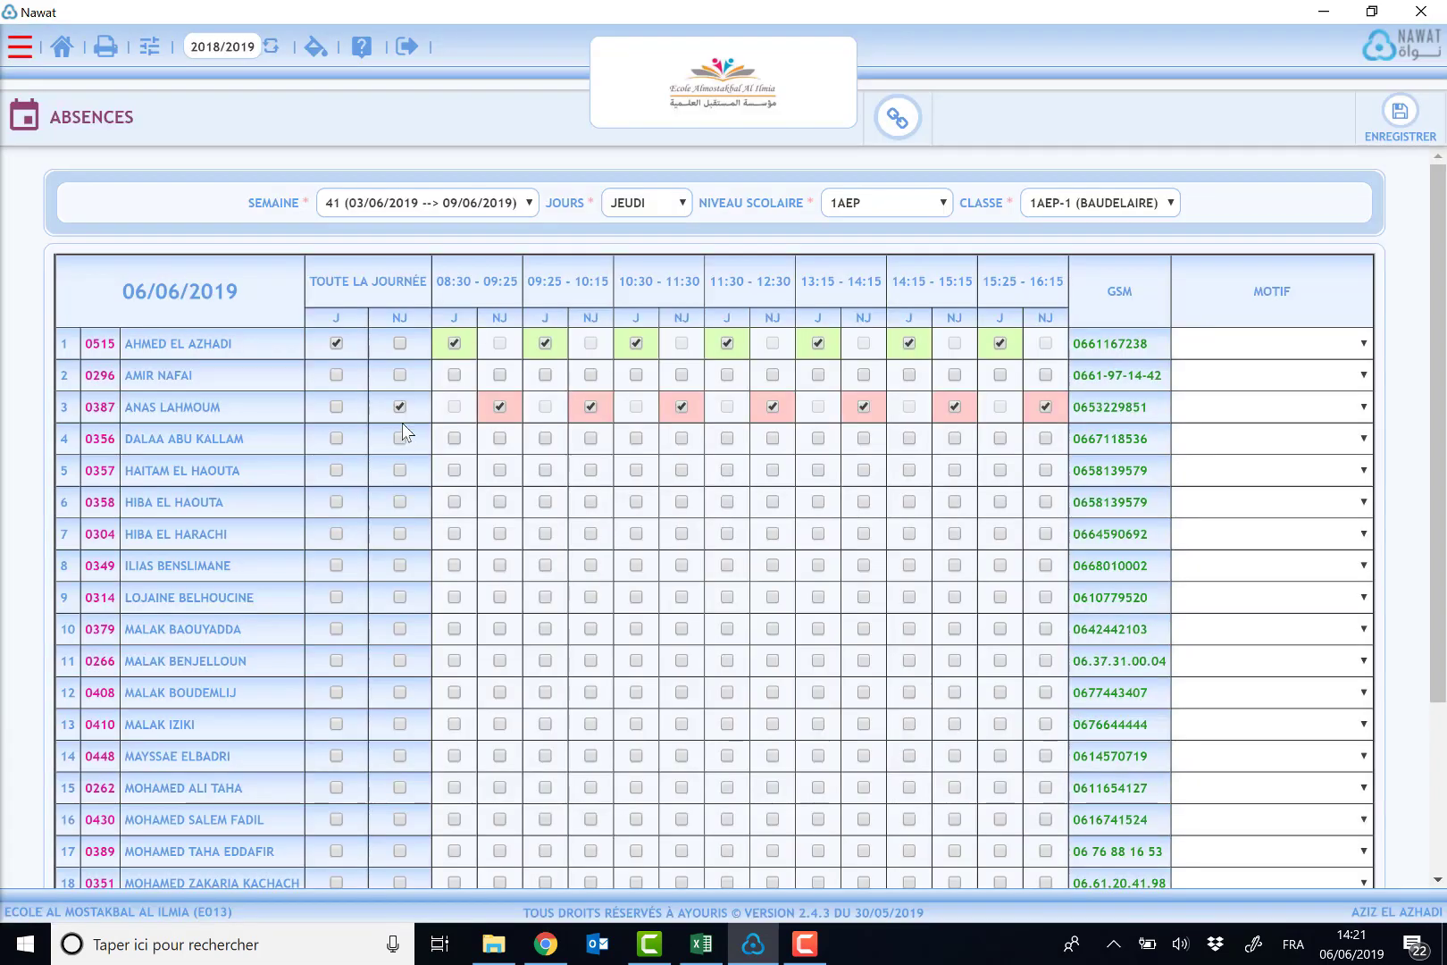
pyautogui.click(454, 471)
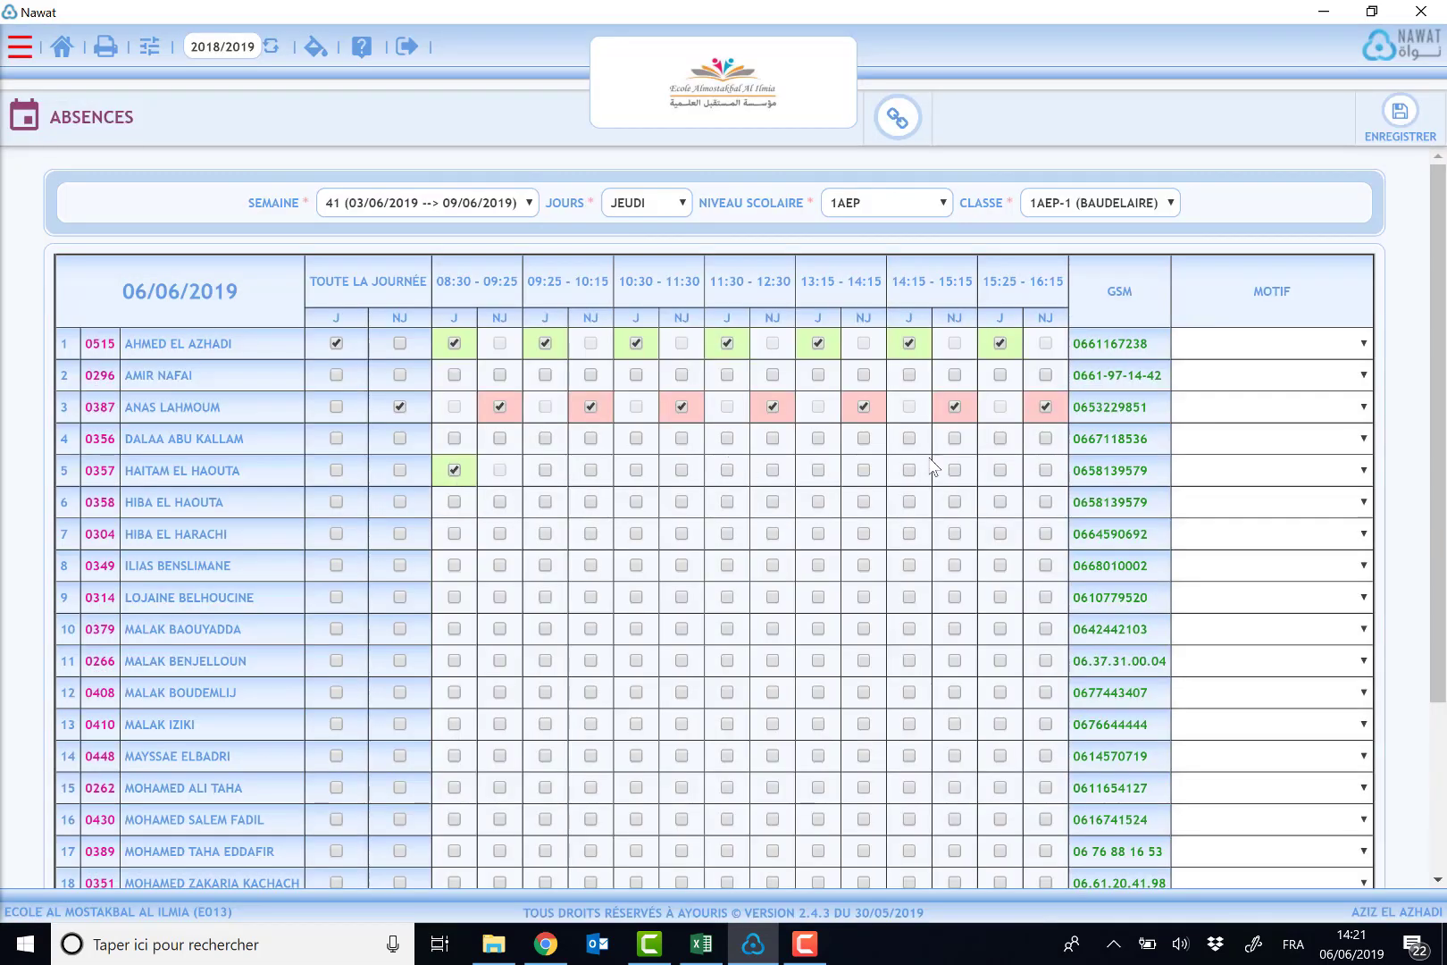
pyautogui.click(1228, 477)
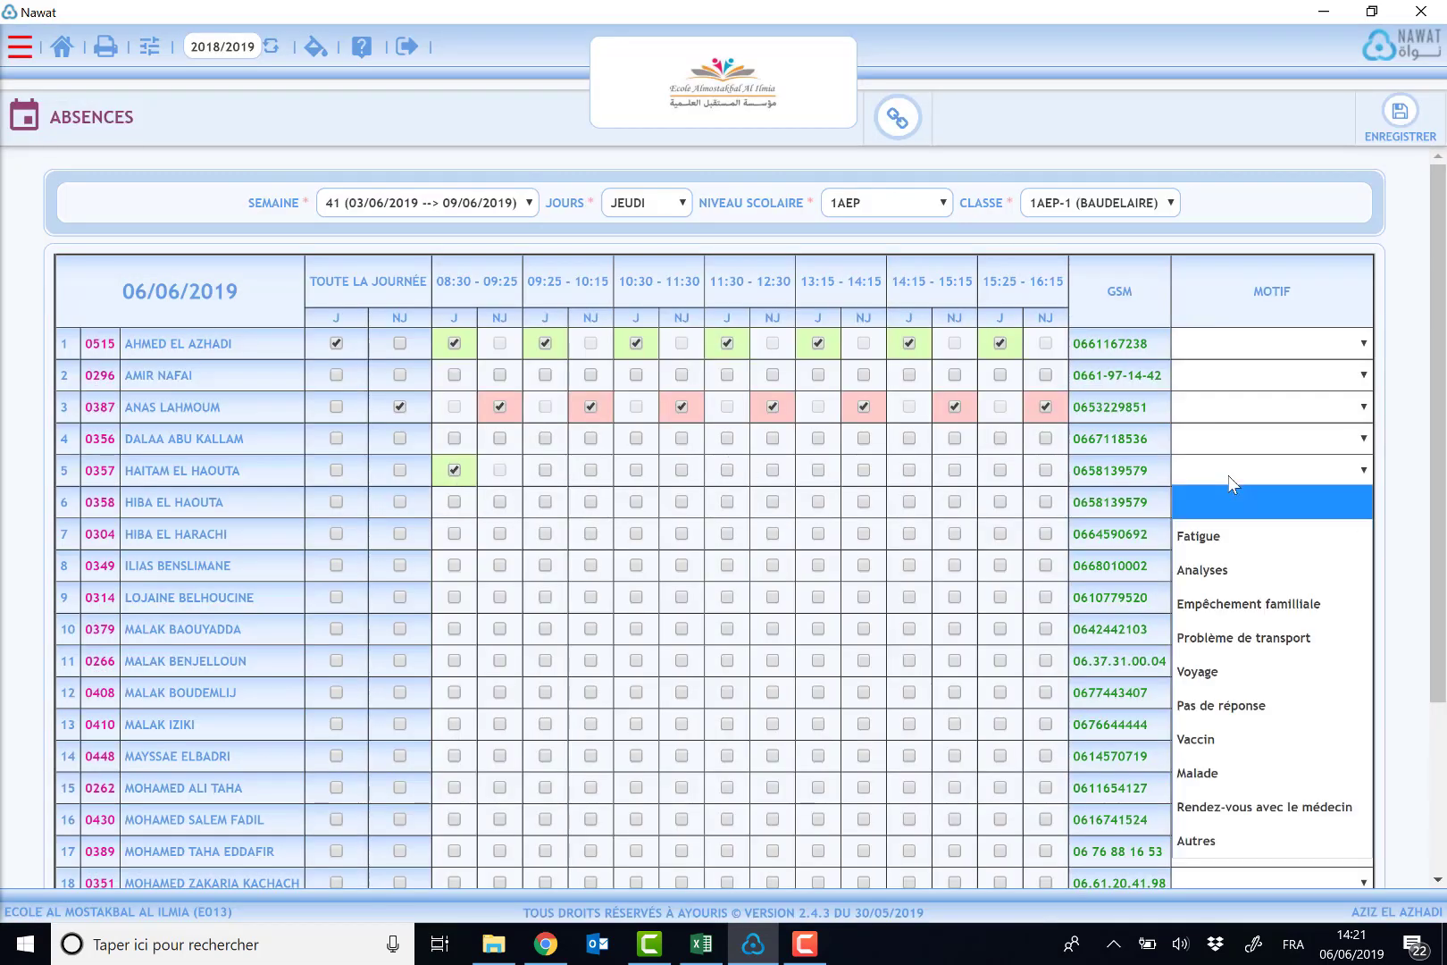
pyautogui.click(1250, 671)
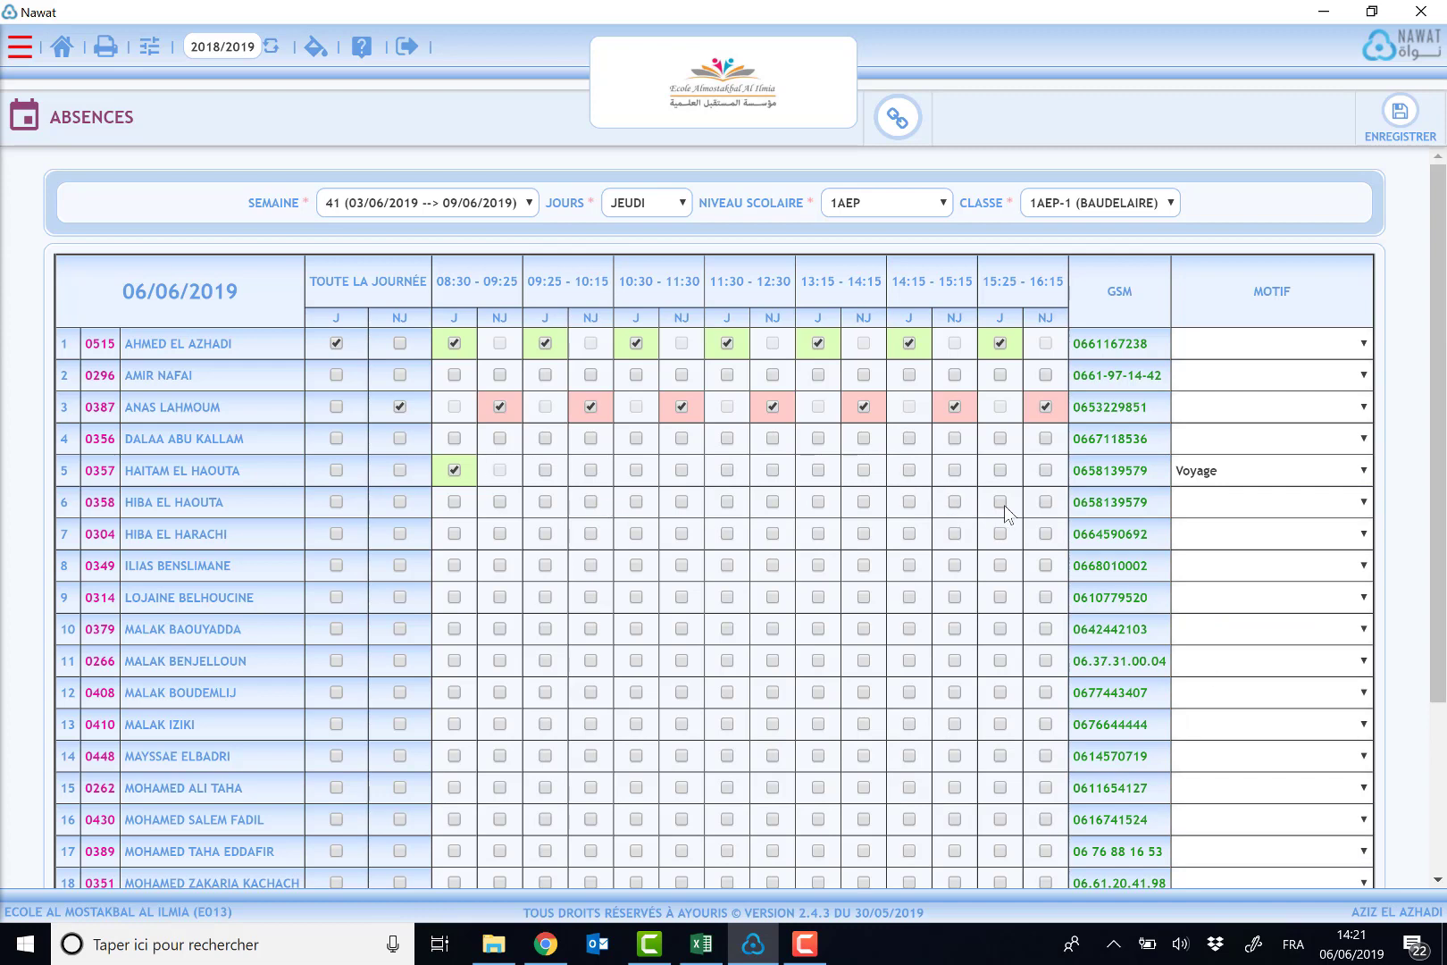
# - Mark the sixth student unjustified for 15:25 - 16:15 and set the third student's reason to Pas de réponse
pyautogui.click(1046, 502)
pyautogui.click(1257, 409)
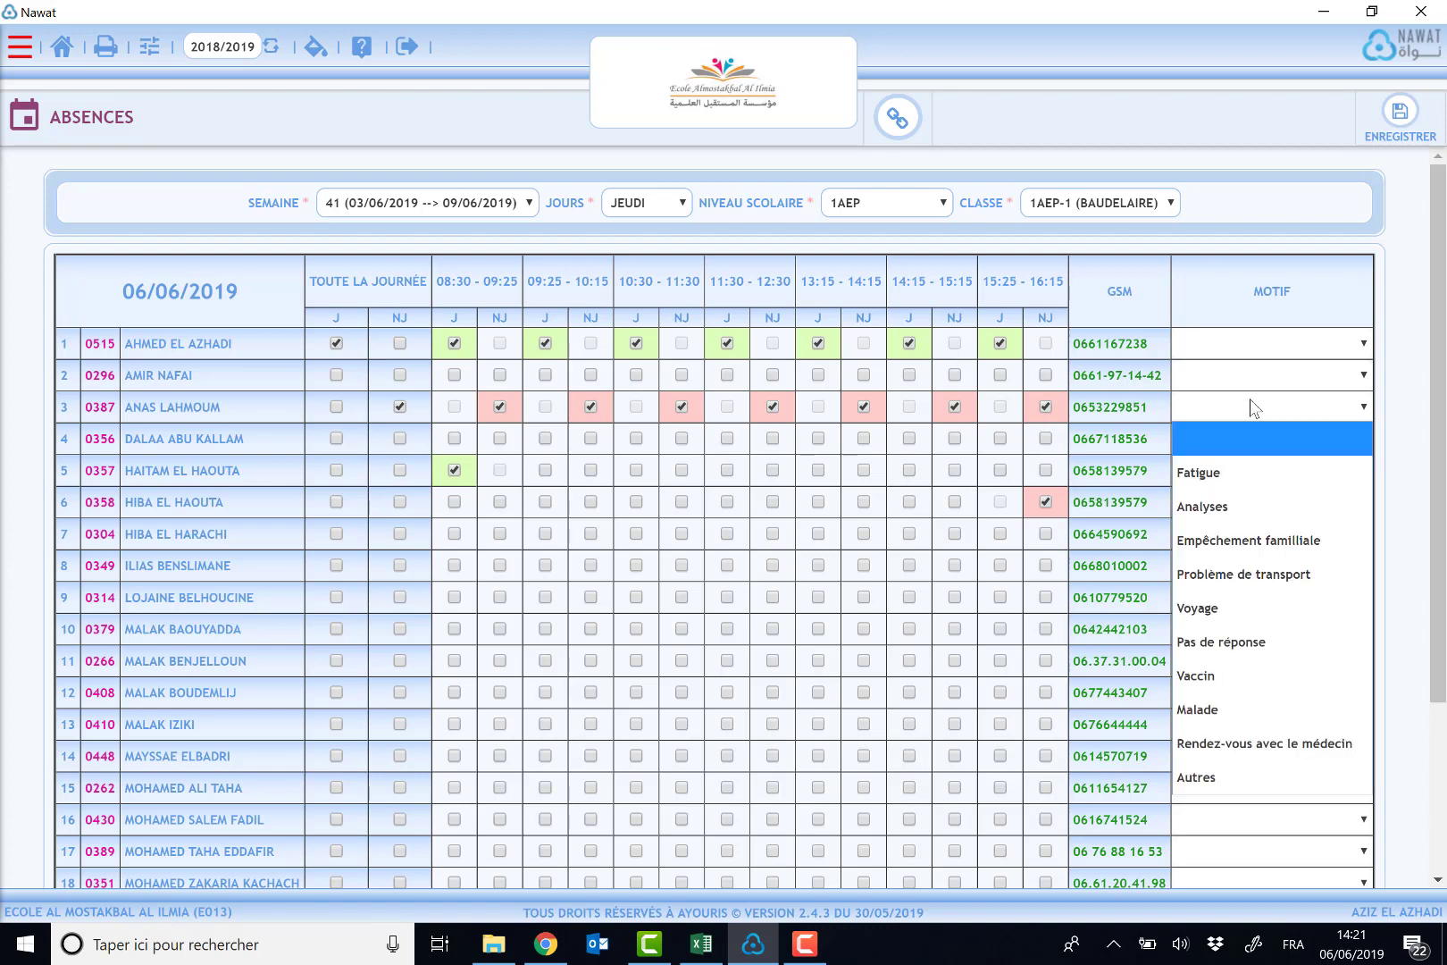
pyautogui.click(1249, 649)
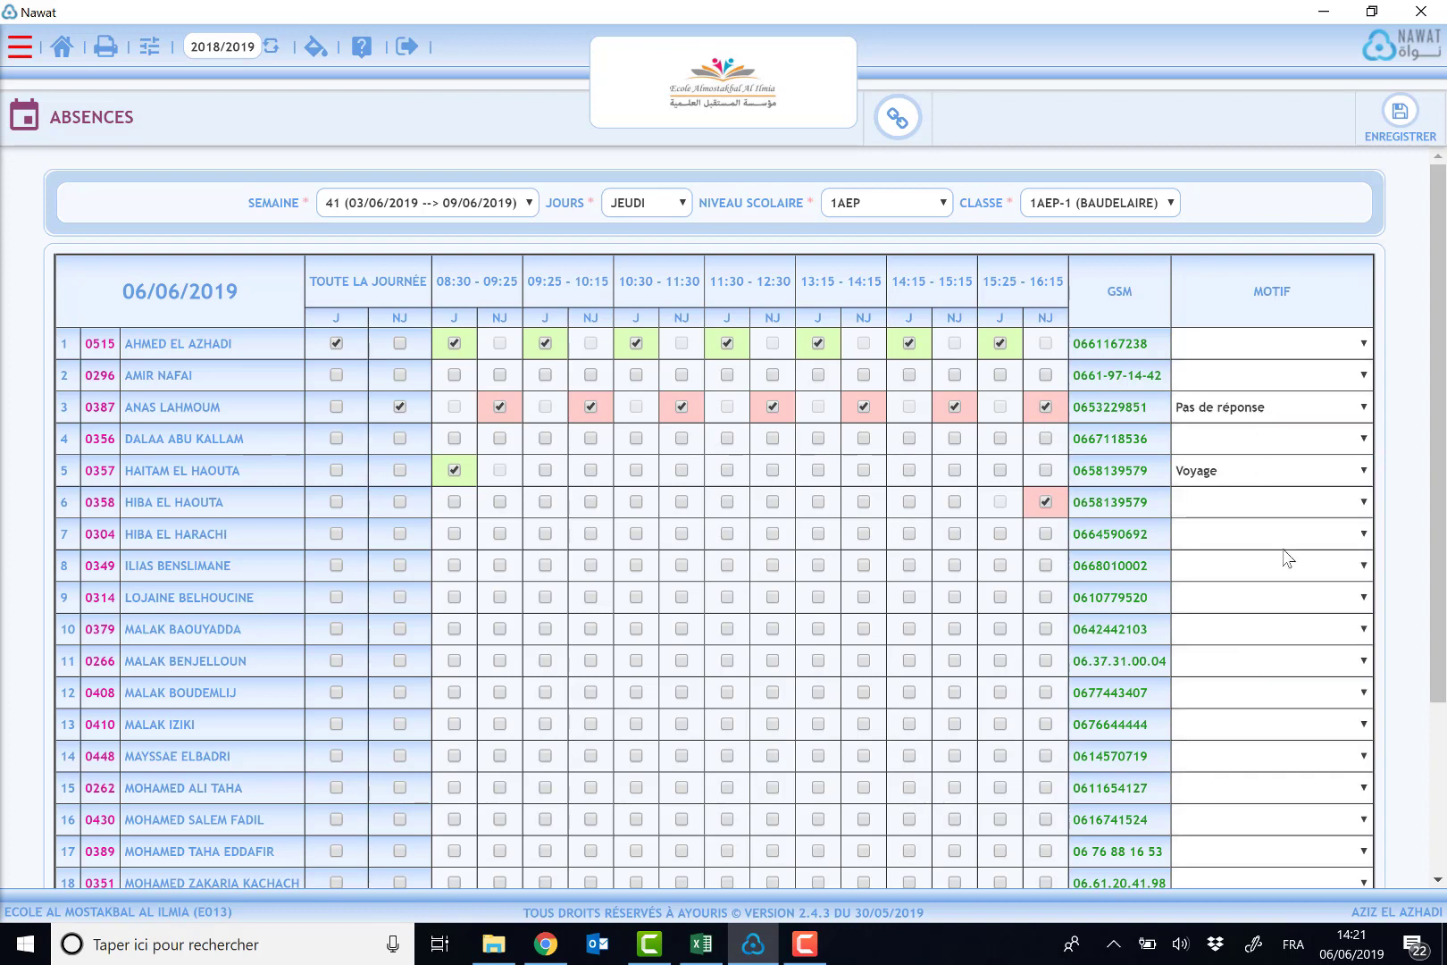
# - Save the class attendance sheet
pyautogui.scroll(-3, 1438, 625)
pyautogui.scroll(3, 1438, 760)
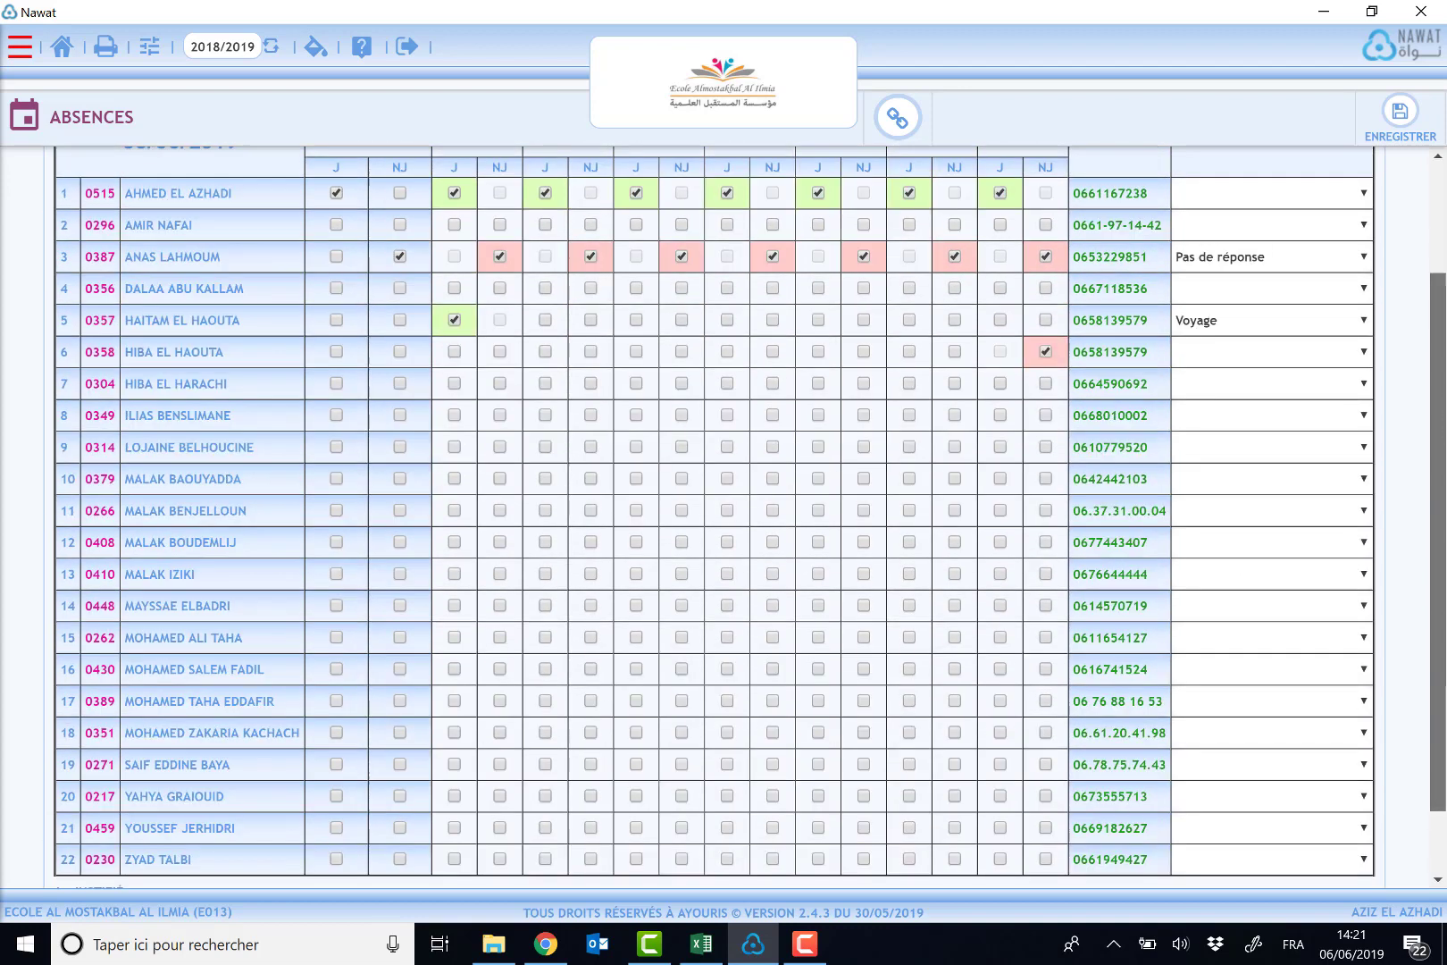
pyautogui.click(1414, 113)
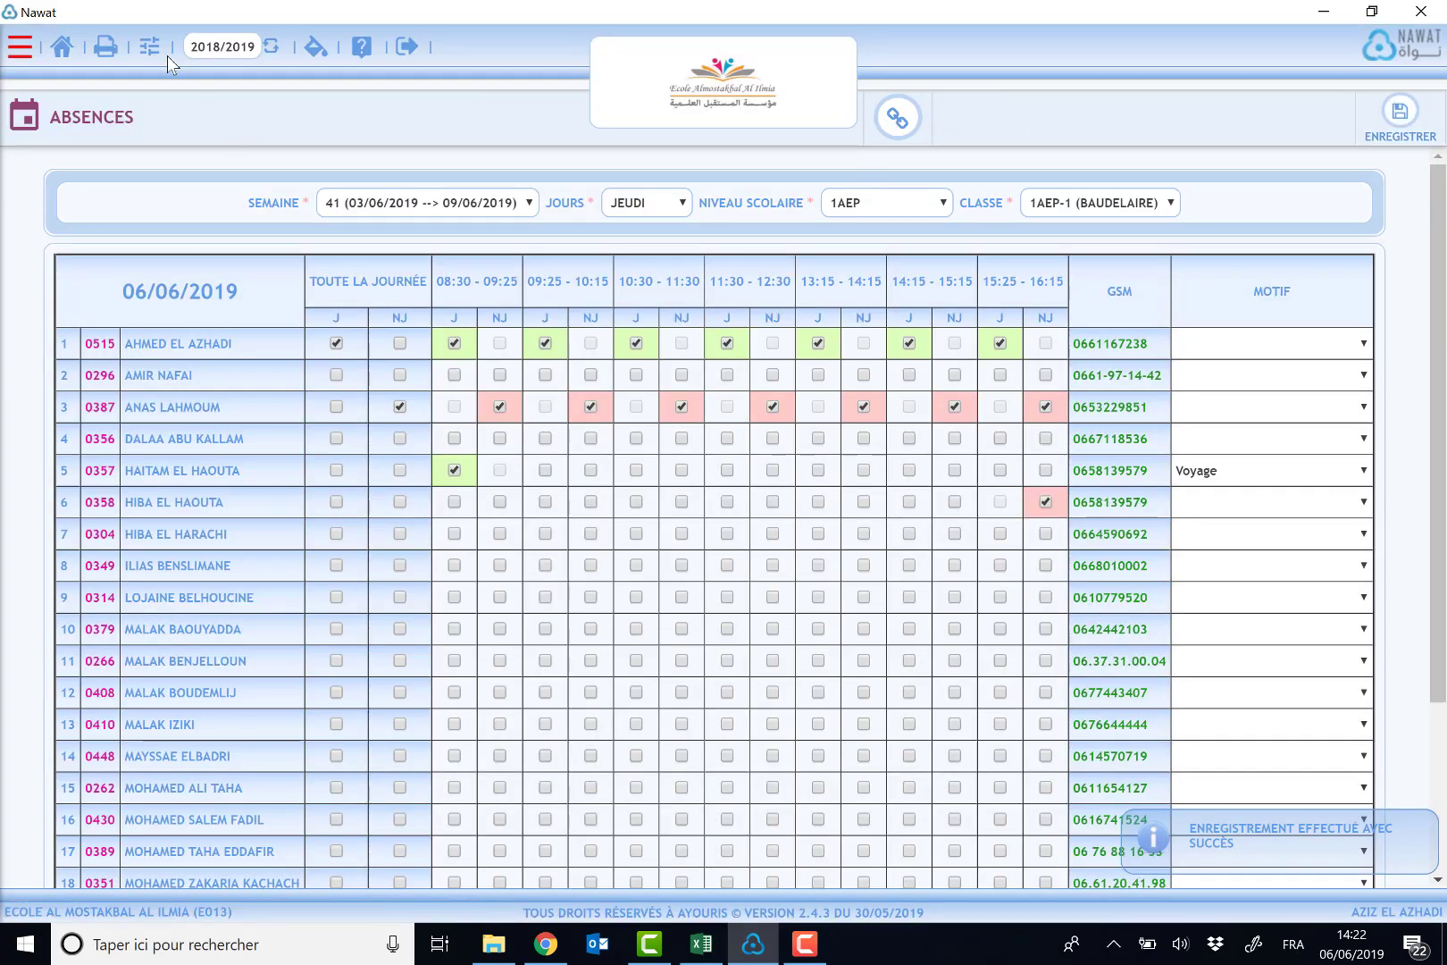
# - Open the Suivi annuel des absences report from the schooling reports
pyautogui.click(122, 51)
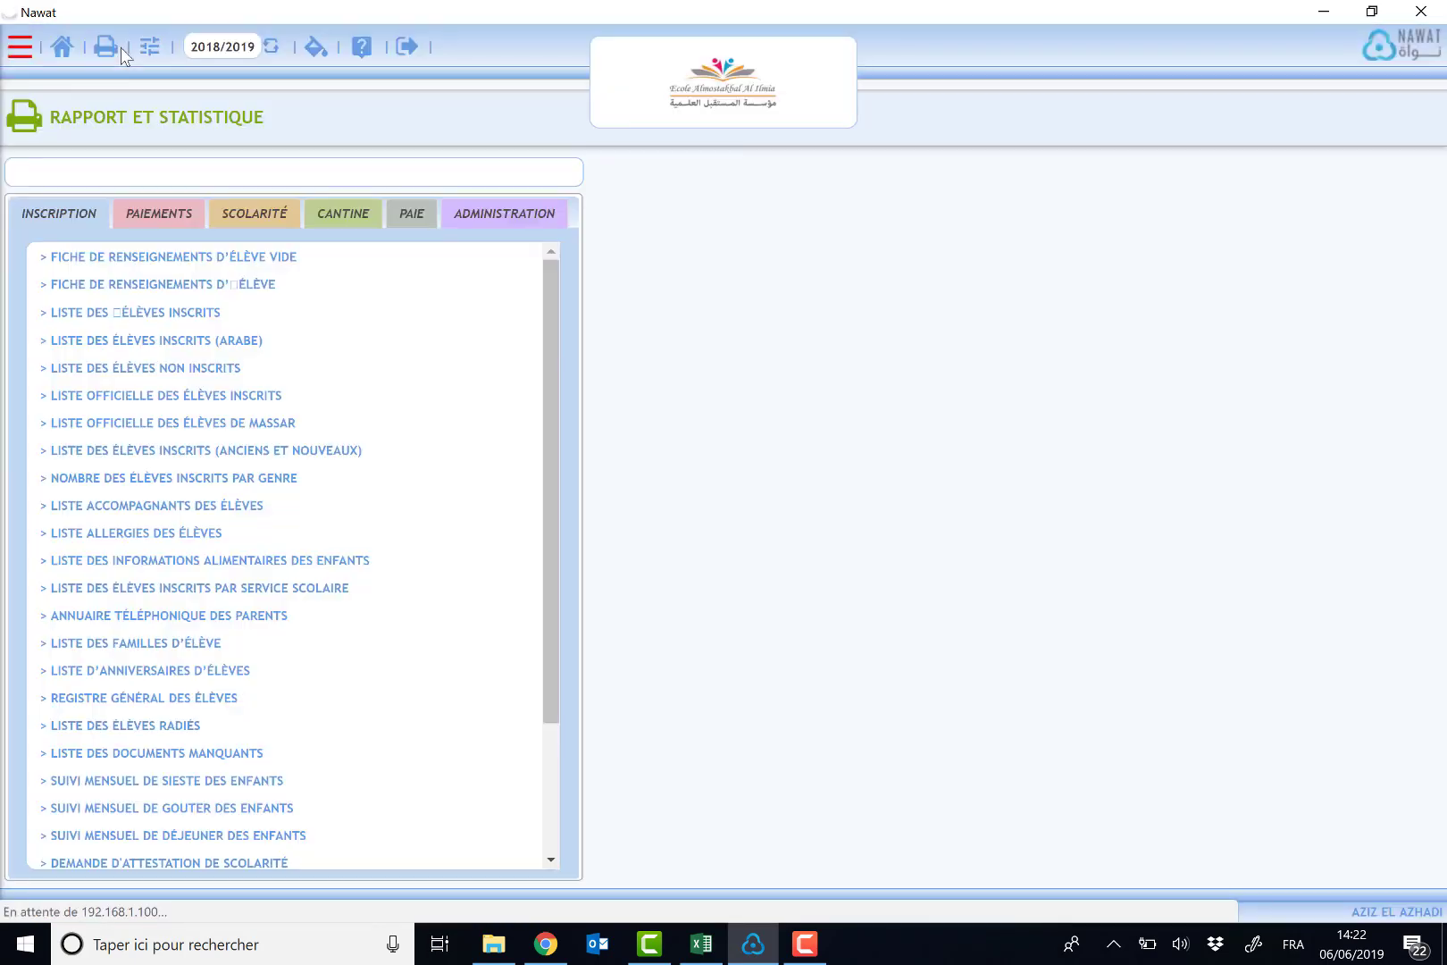
pyautogui.click(243, 215)
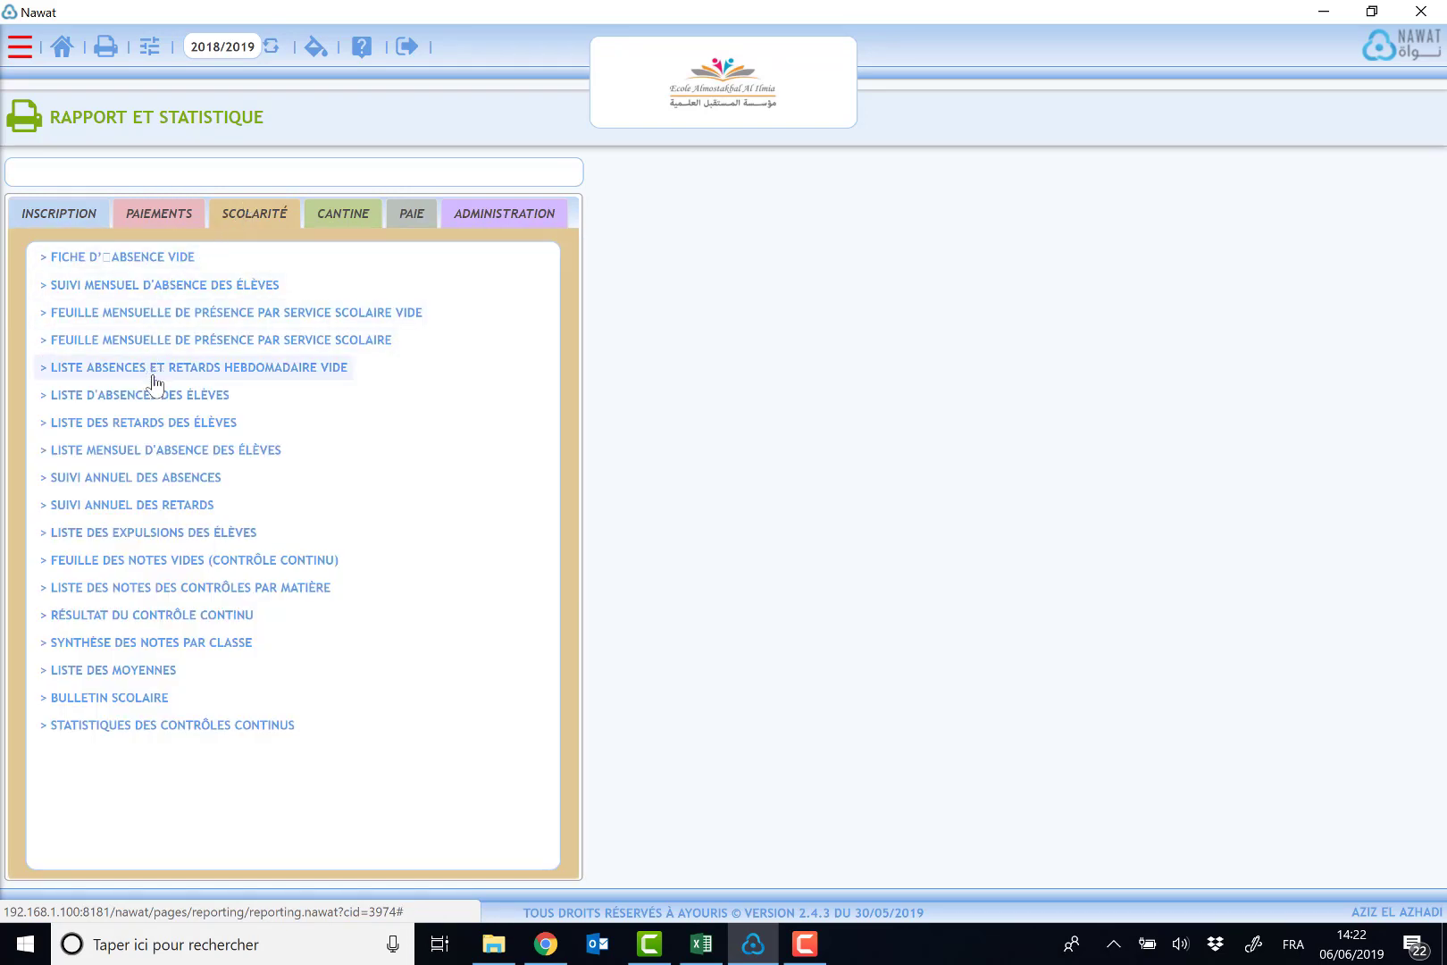
pyautogui.click(172, 483)
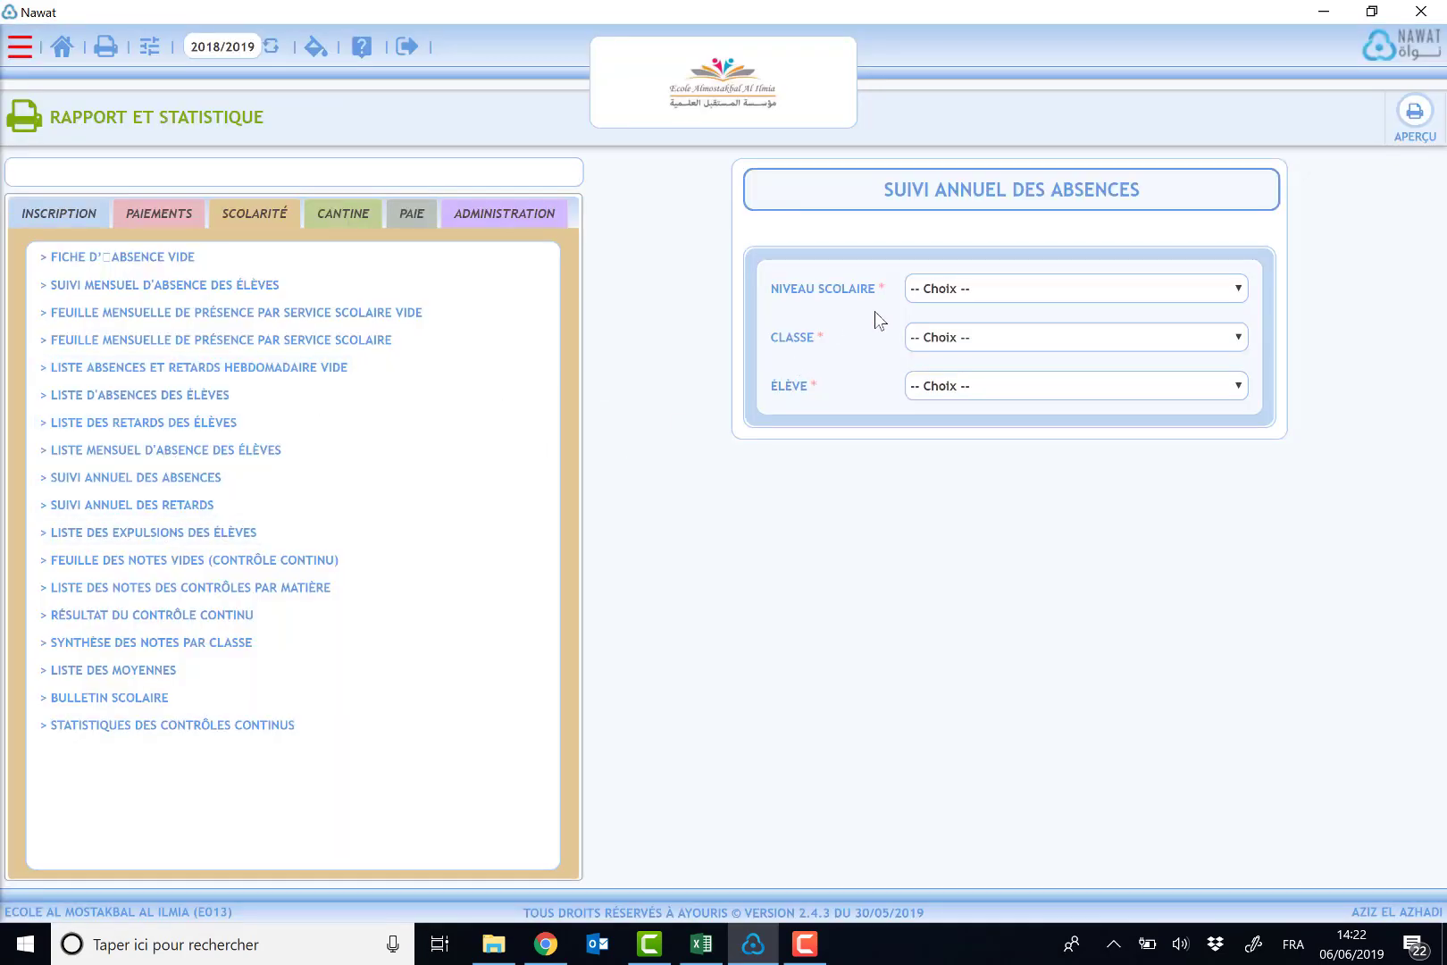
# - Preview the annual absence report for level 1AEP, class 1AEP-1 (BAUDELAIRE) and the first student in the class
pyautogui.click(971, 295)
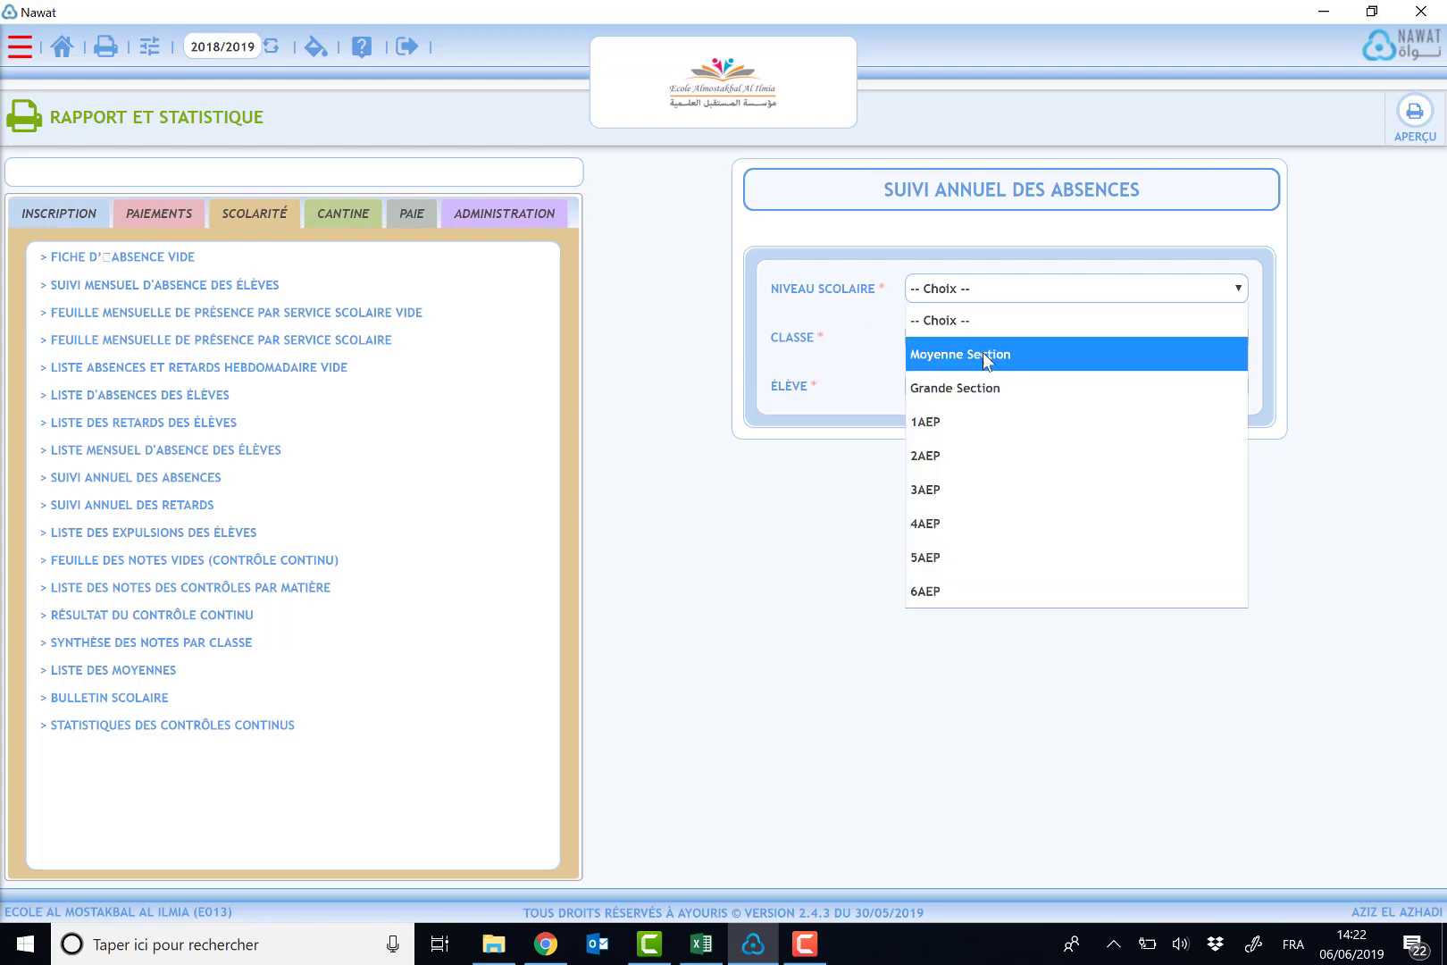
pyautogui.click(997, 421)
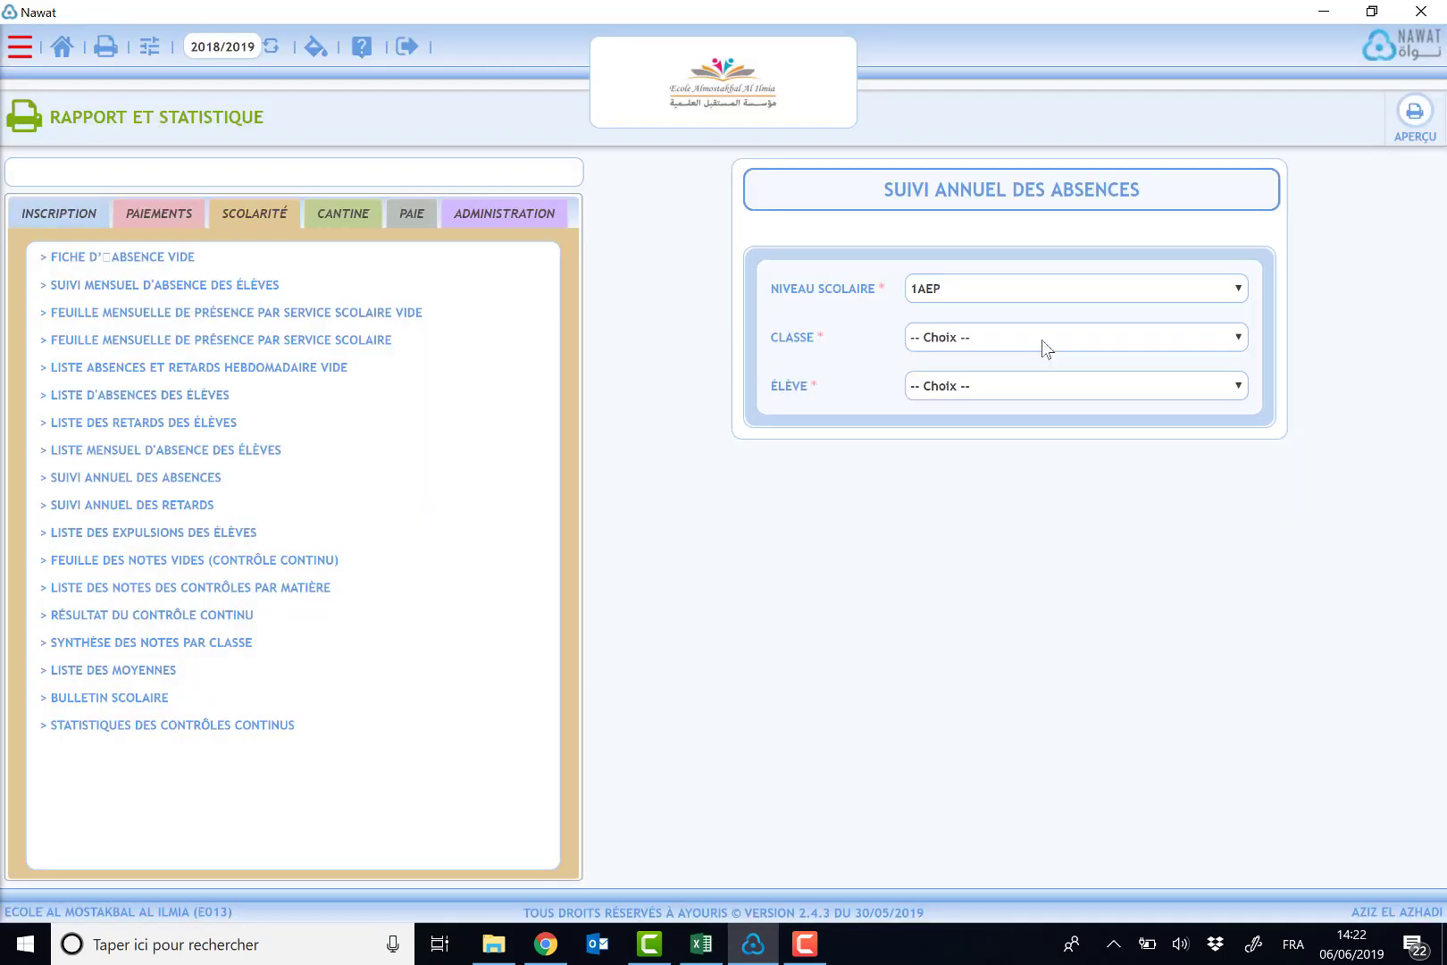
pyautogui.click(1042, 340)
pyautogui.click(1036, 404)
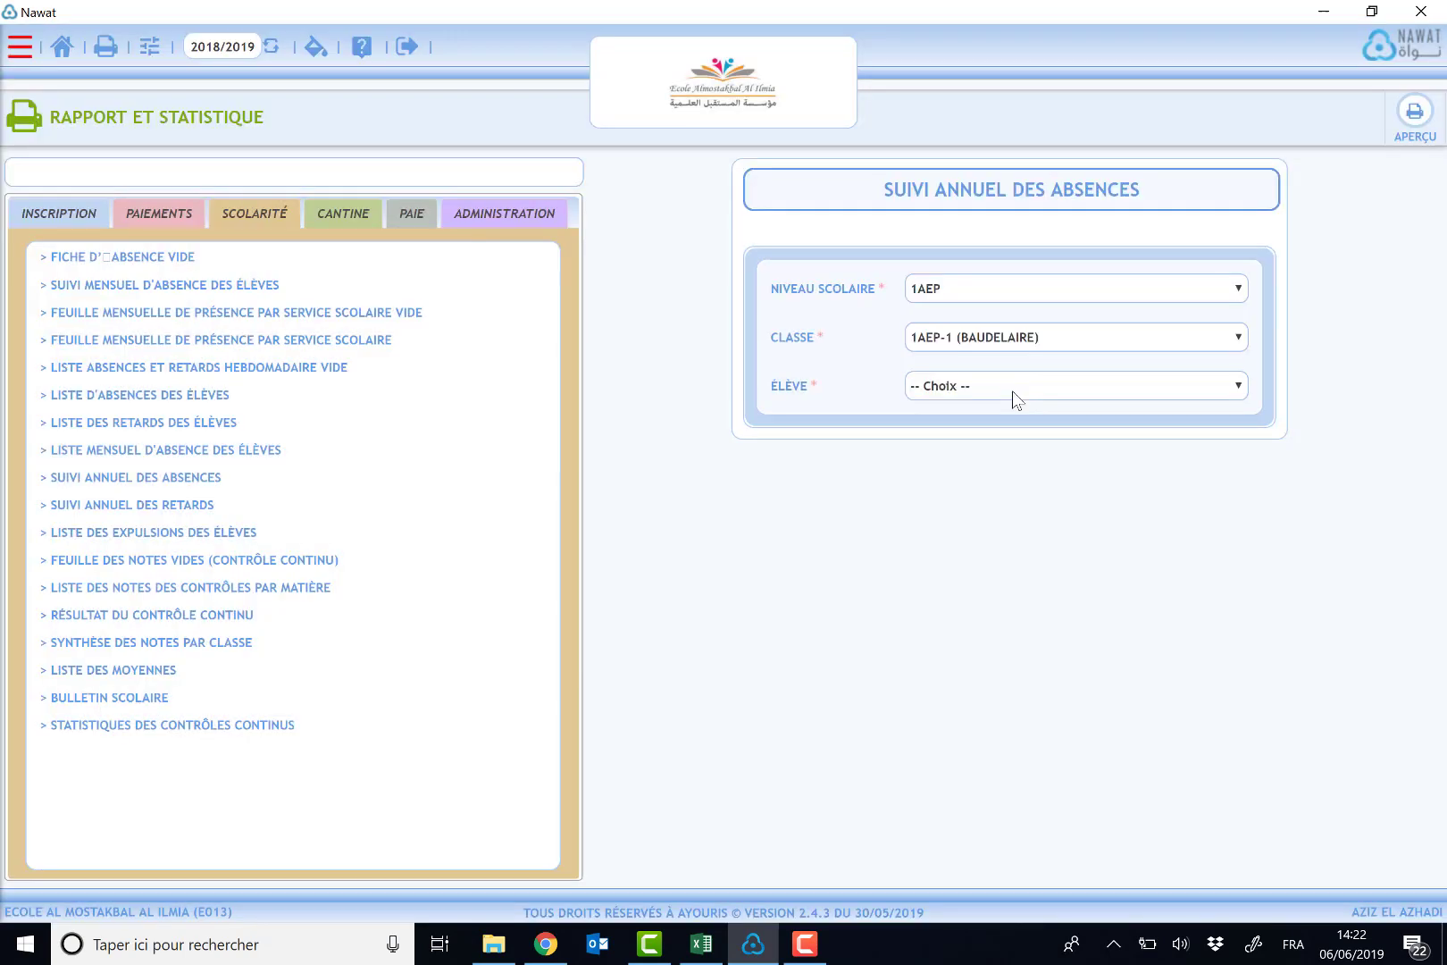
pyautogui.click(1012, 390)
pyautogui.click(1014, 452)
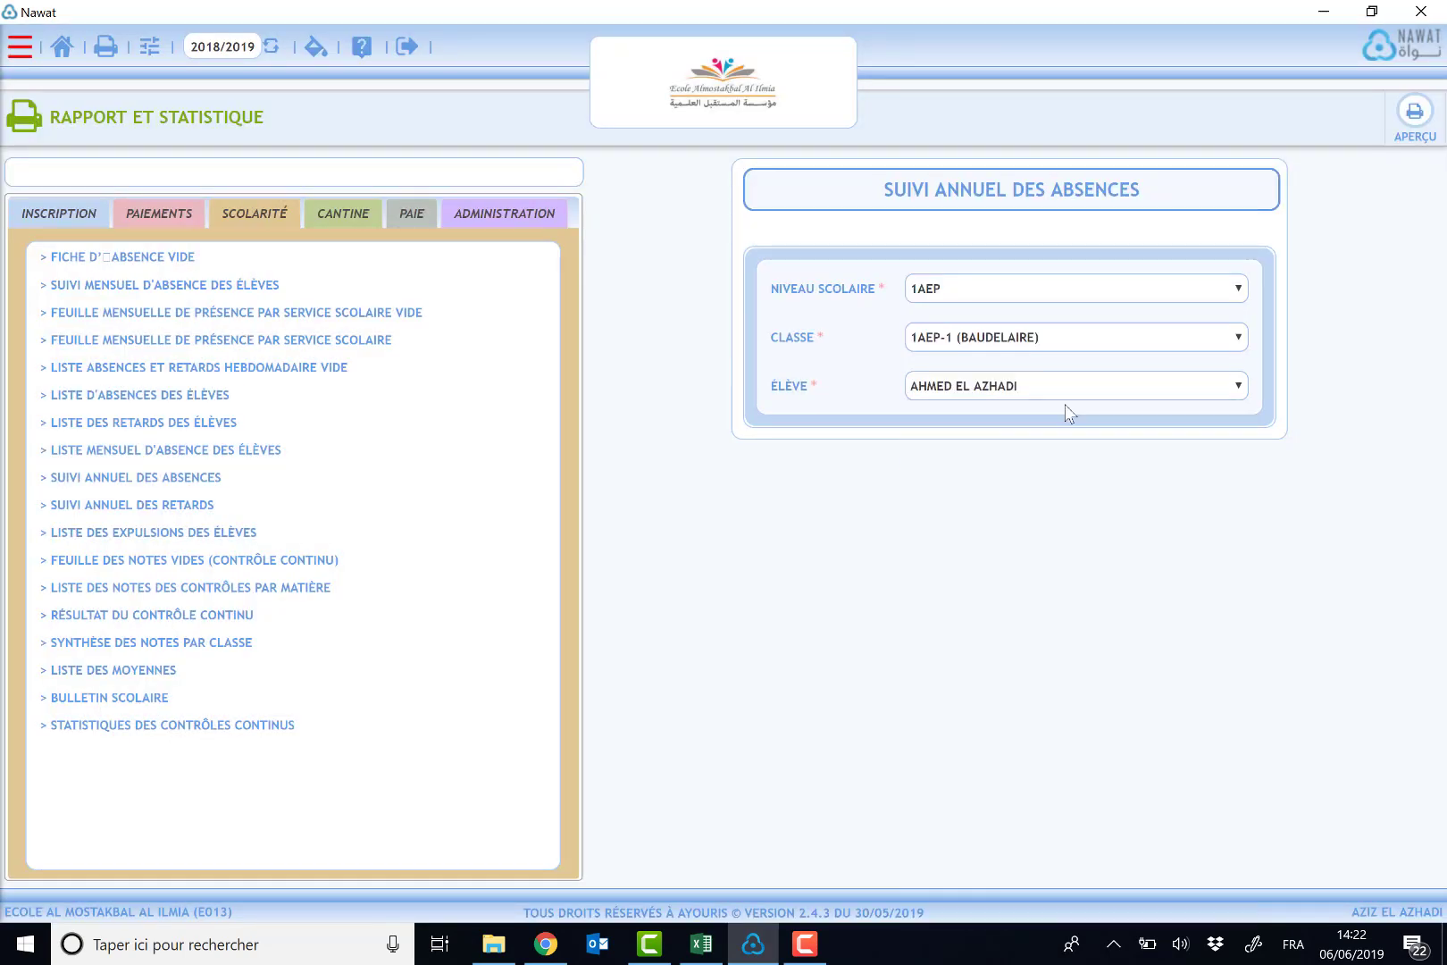
pyautogui.click(1418, 130)
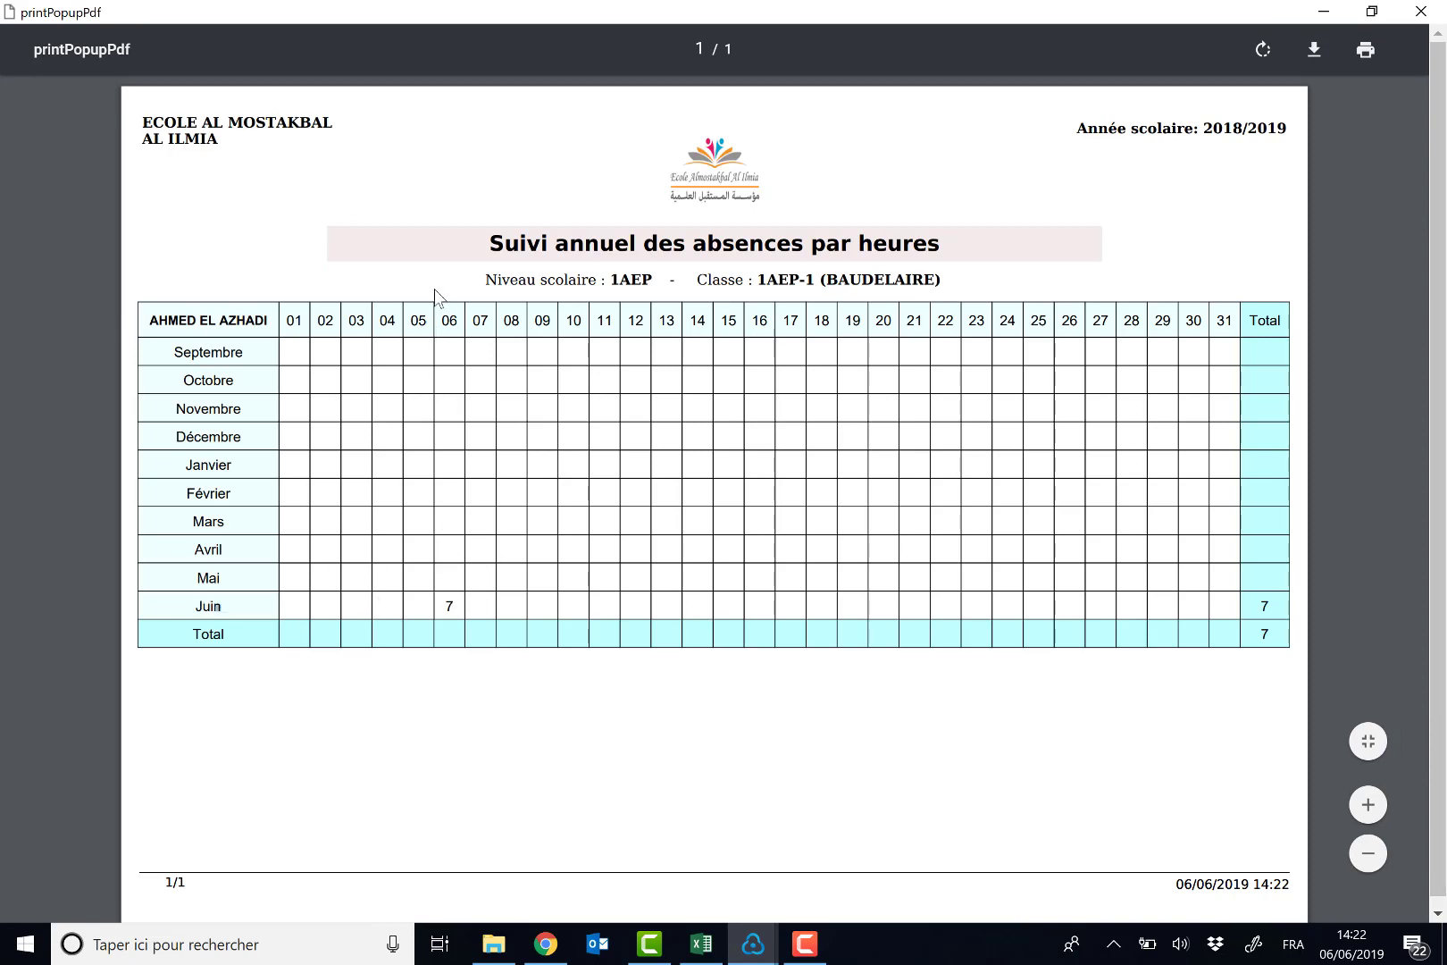
# - Examine the previewed report's June absence hours and totals, then close the preview
pyautogui.moveTo(446, 606); pyautogui.dragTo(460, 606)
pyautogui.moveTo(149, 320); pyautogui.dragTo(263, 315)
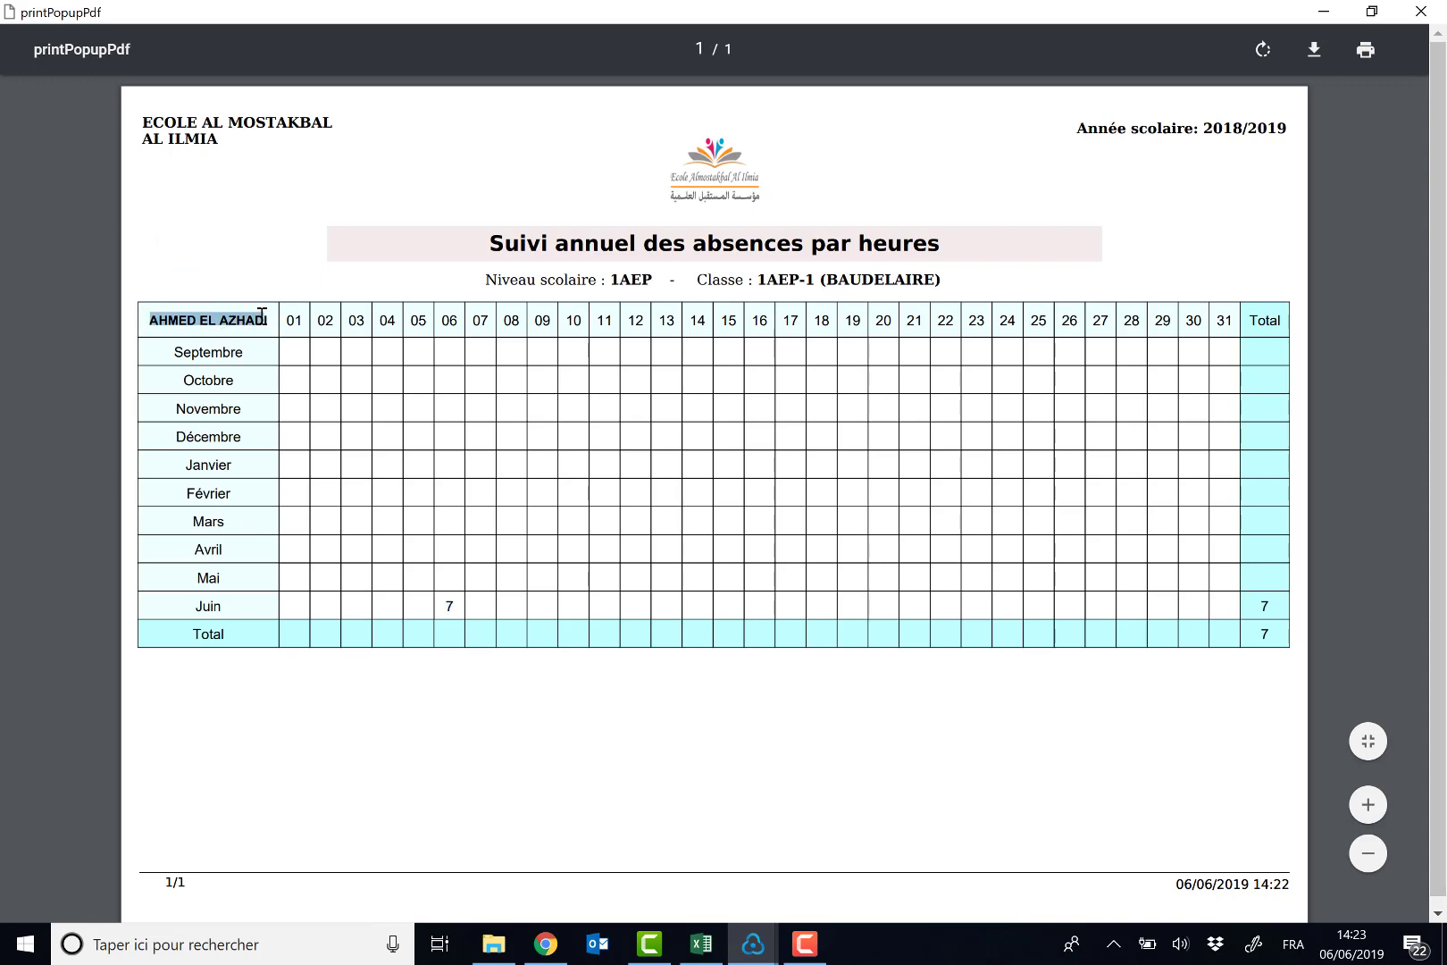
pyautogui.click(1012, 568)
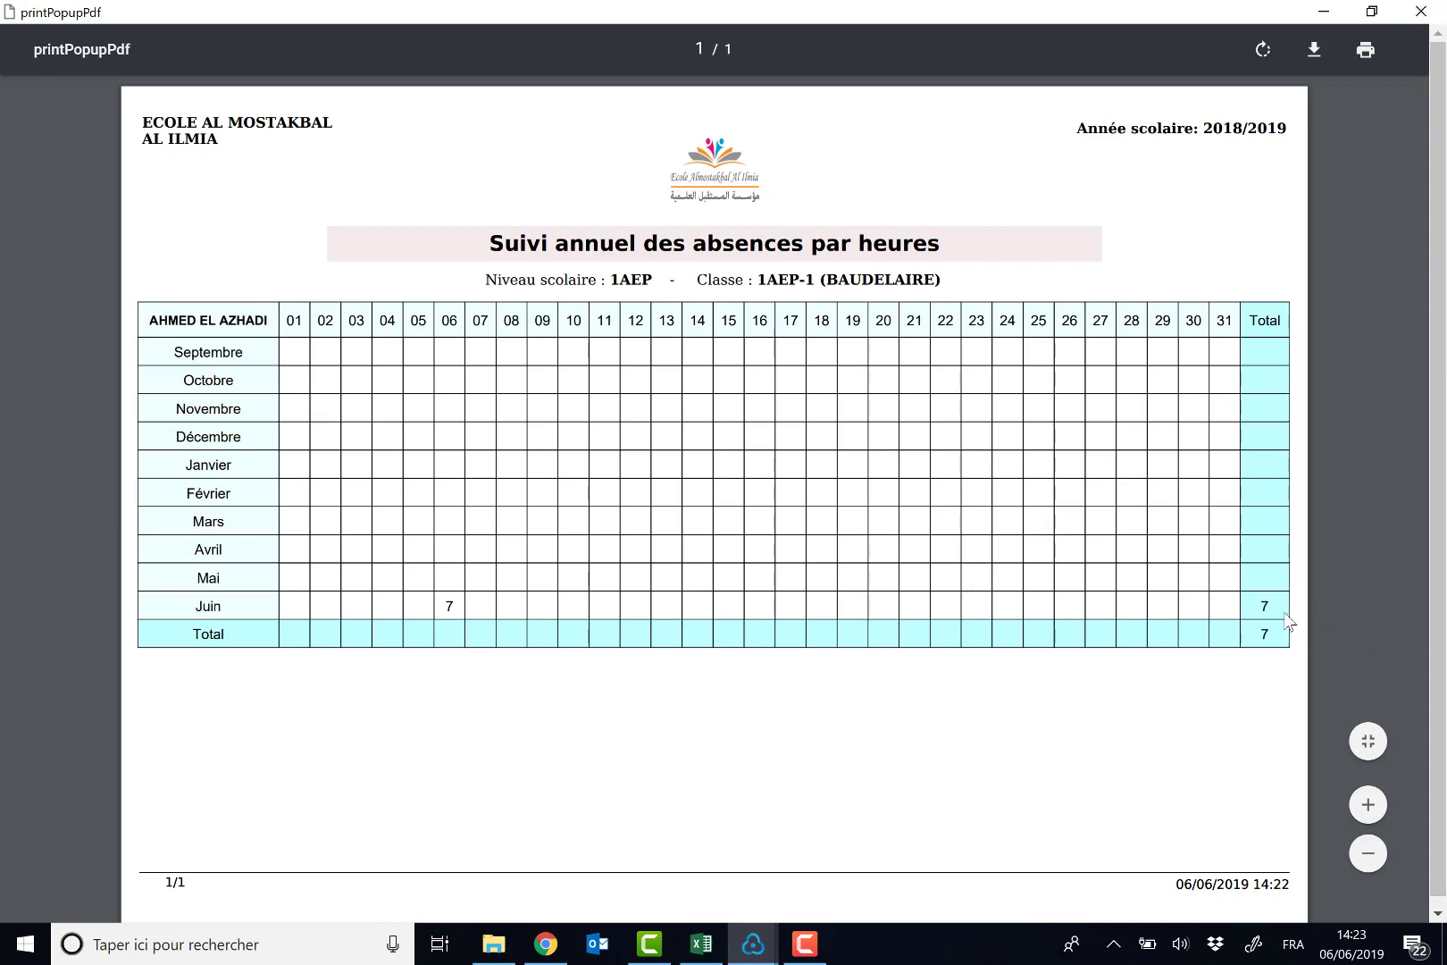
pyautogui.click(1419, 12)
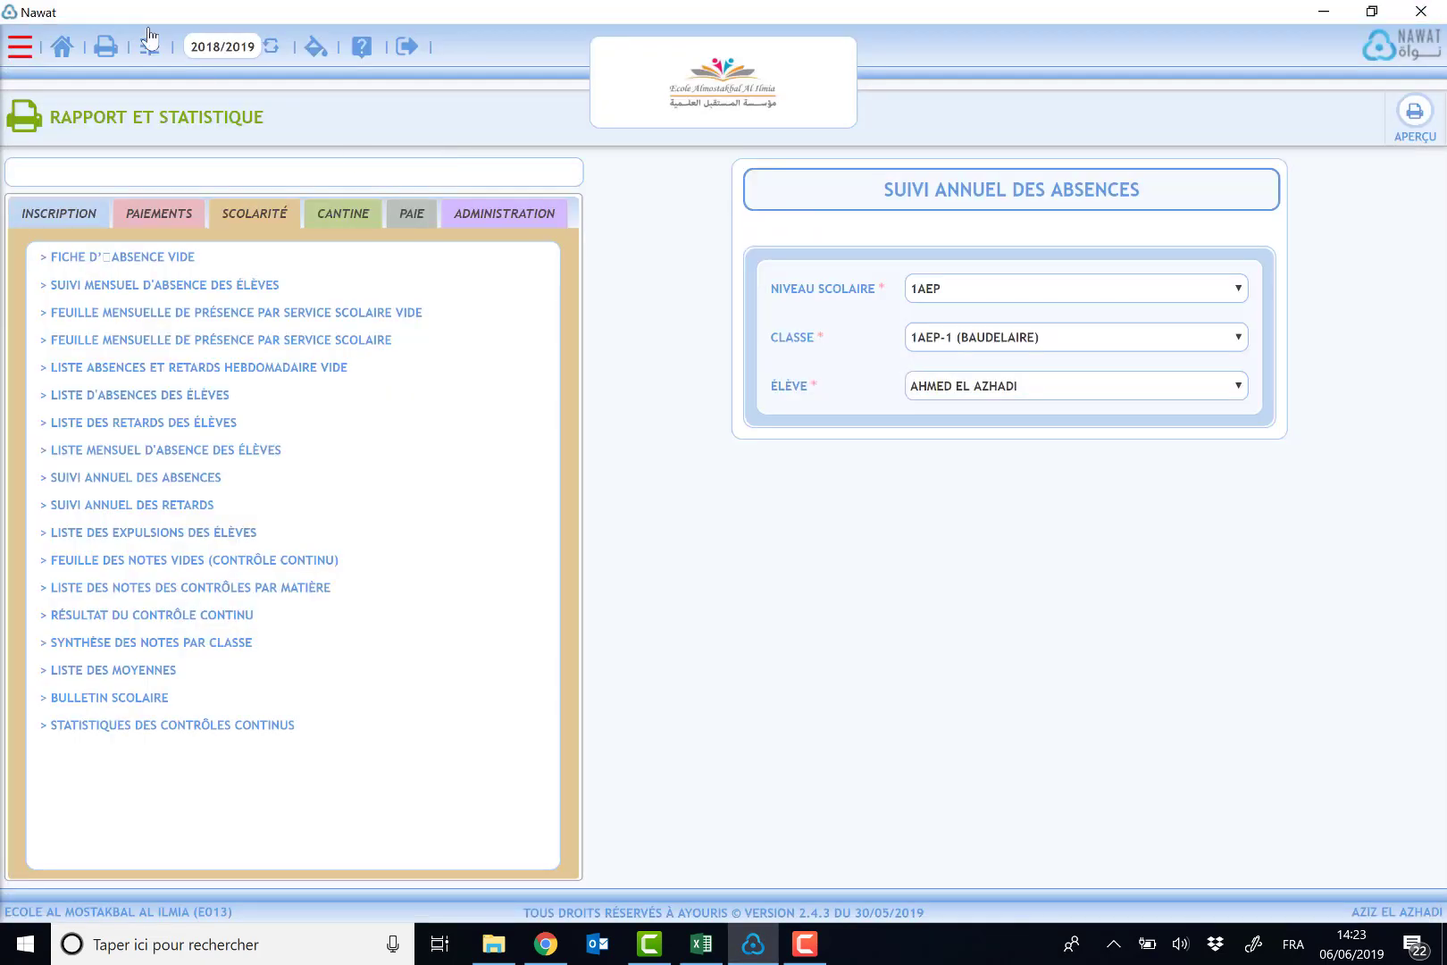
# - Start a new Absence SMS using the Modèle E2A message template
pyautogui.click(17, 49)
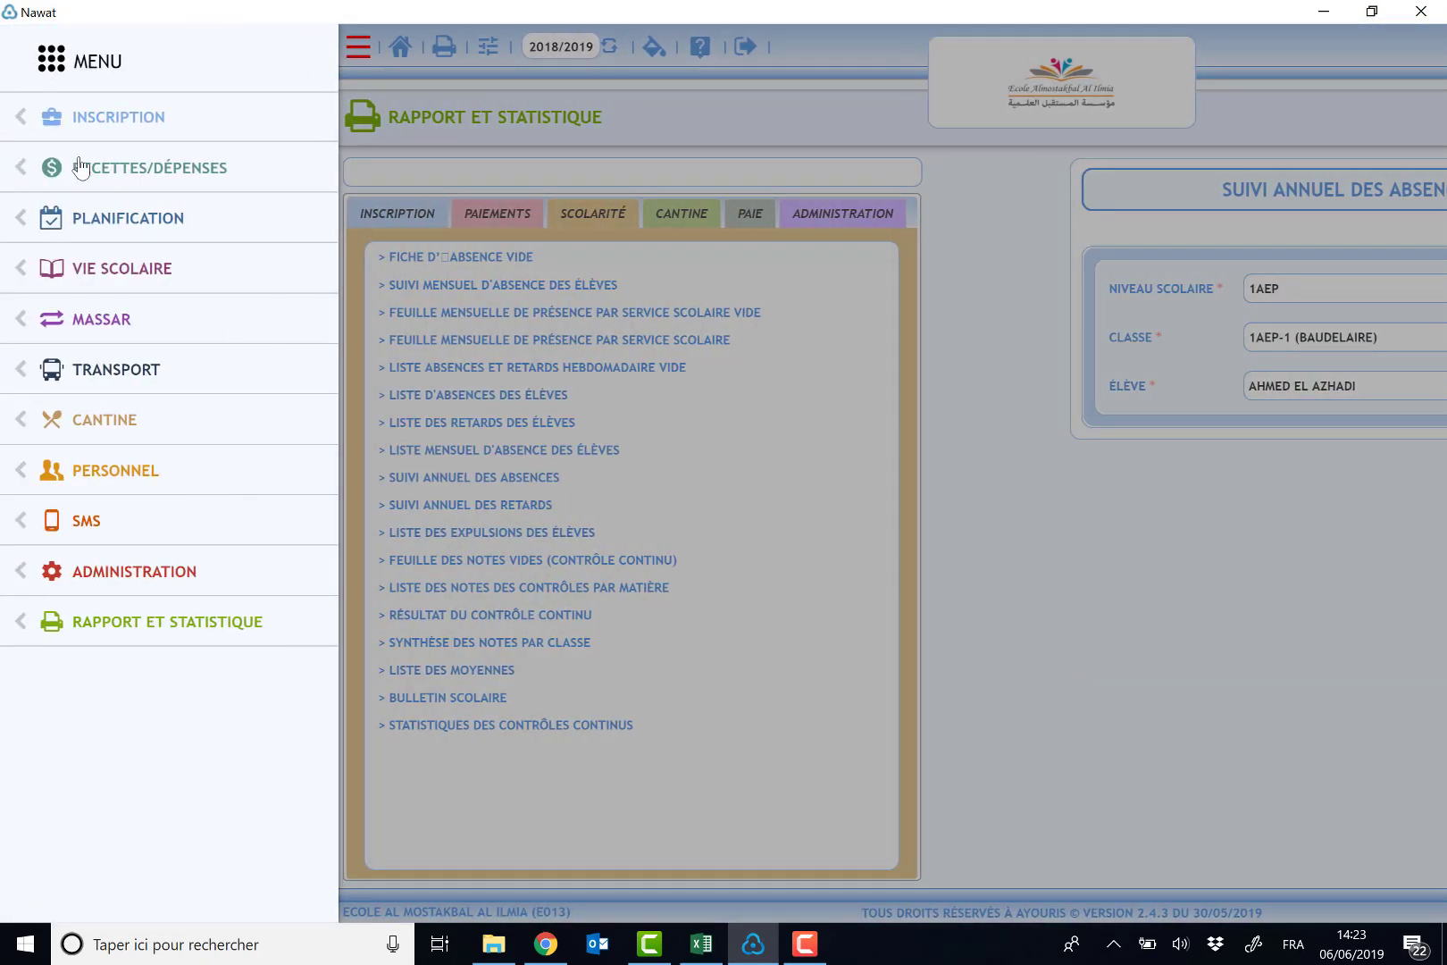
pyautogui.click(155, 534)
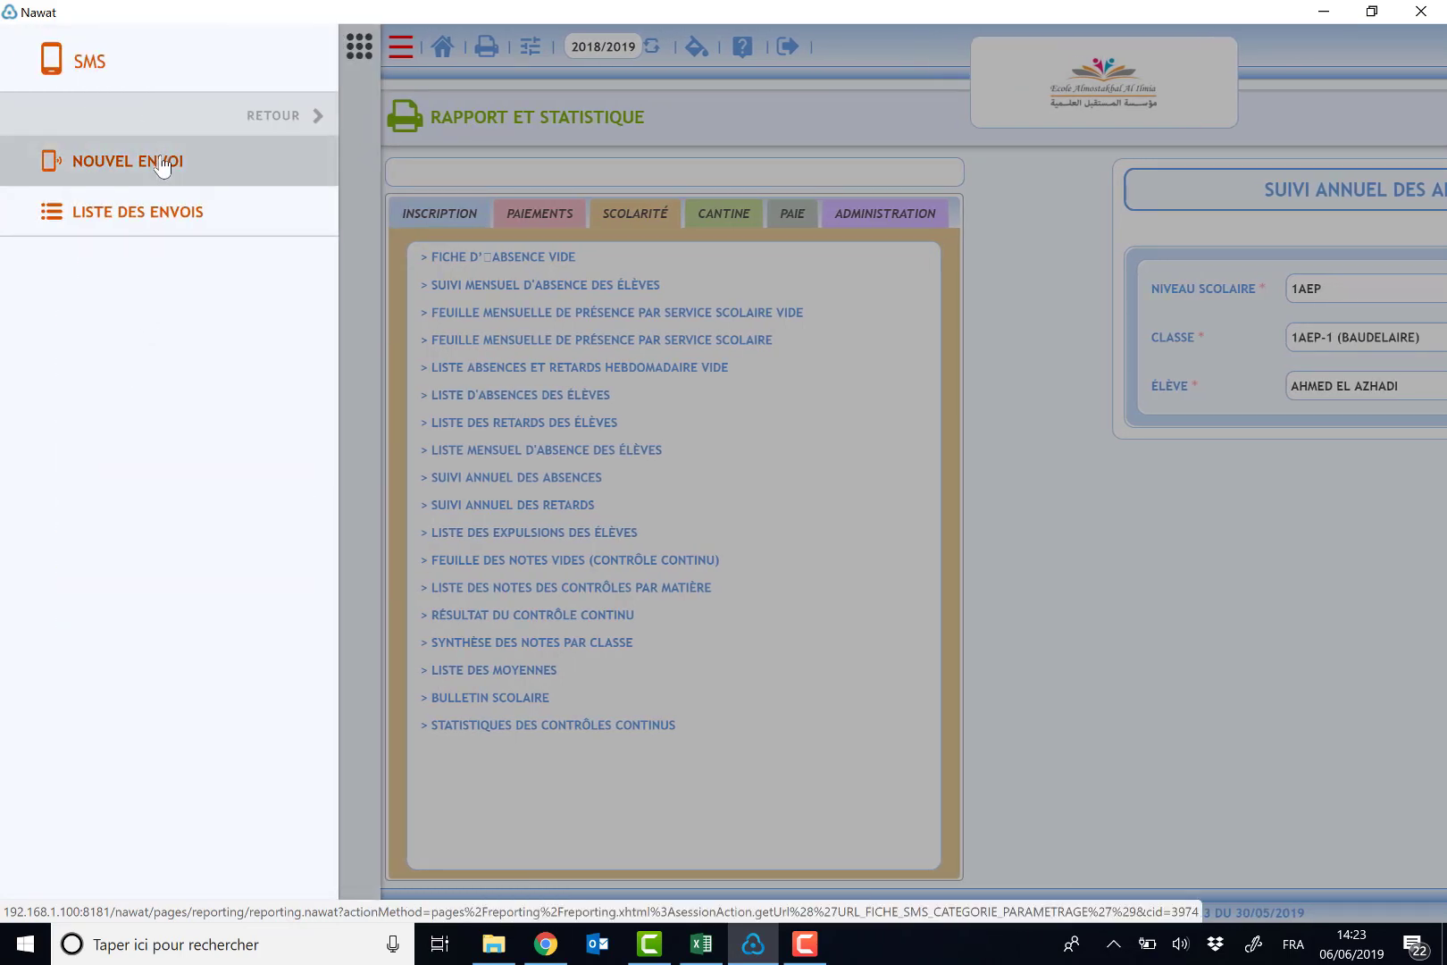
pyautogui.click(162, 165)
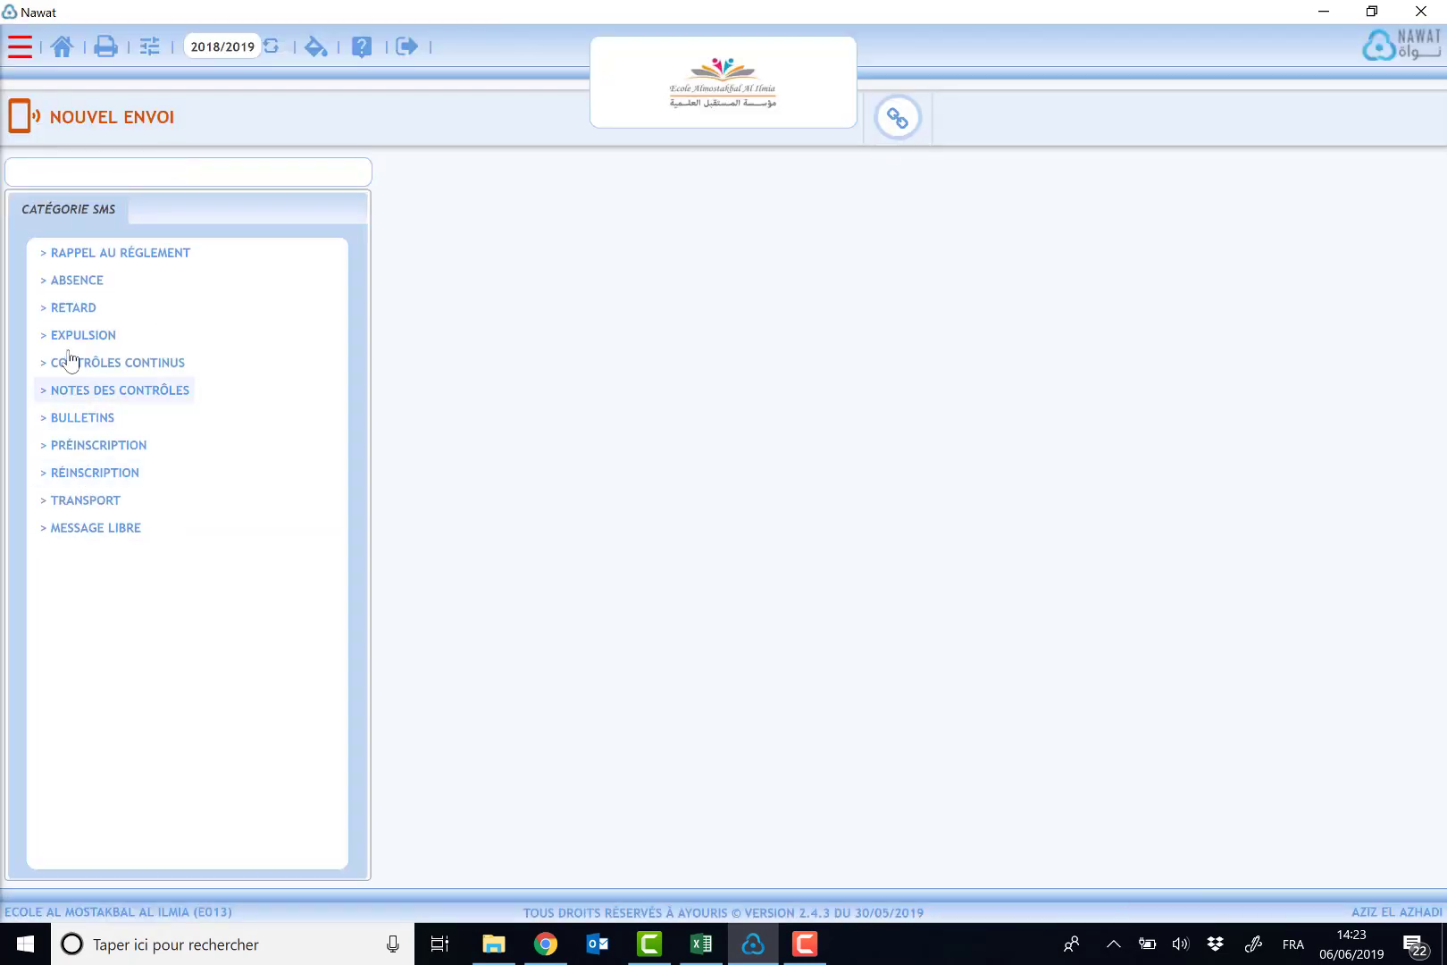
pyautogui.click(80, 284)
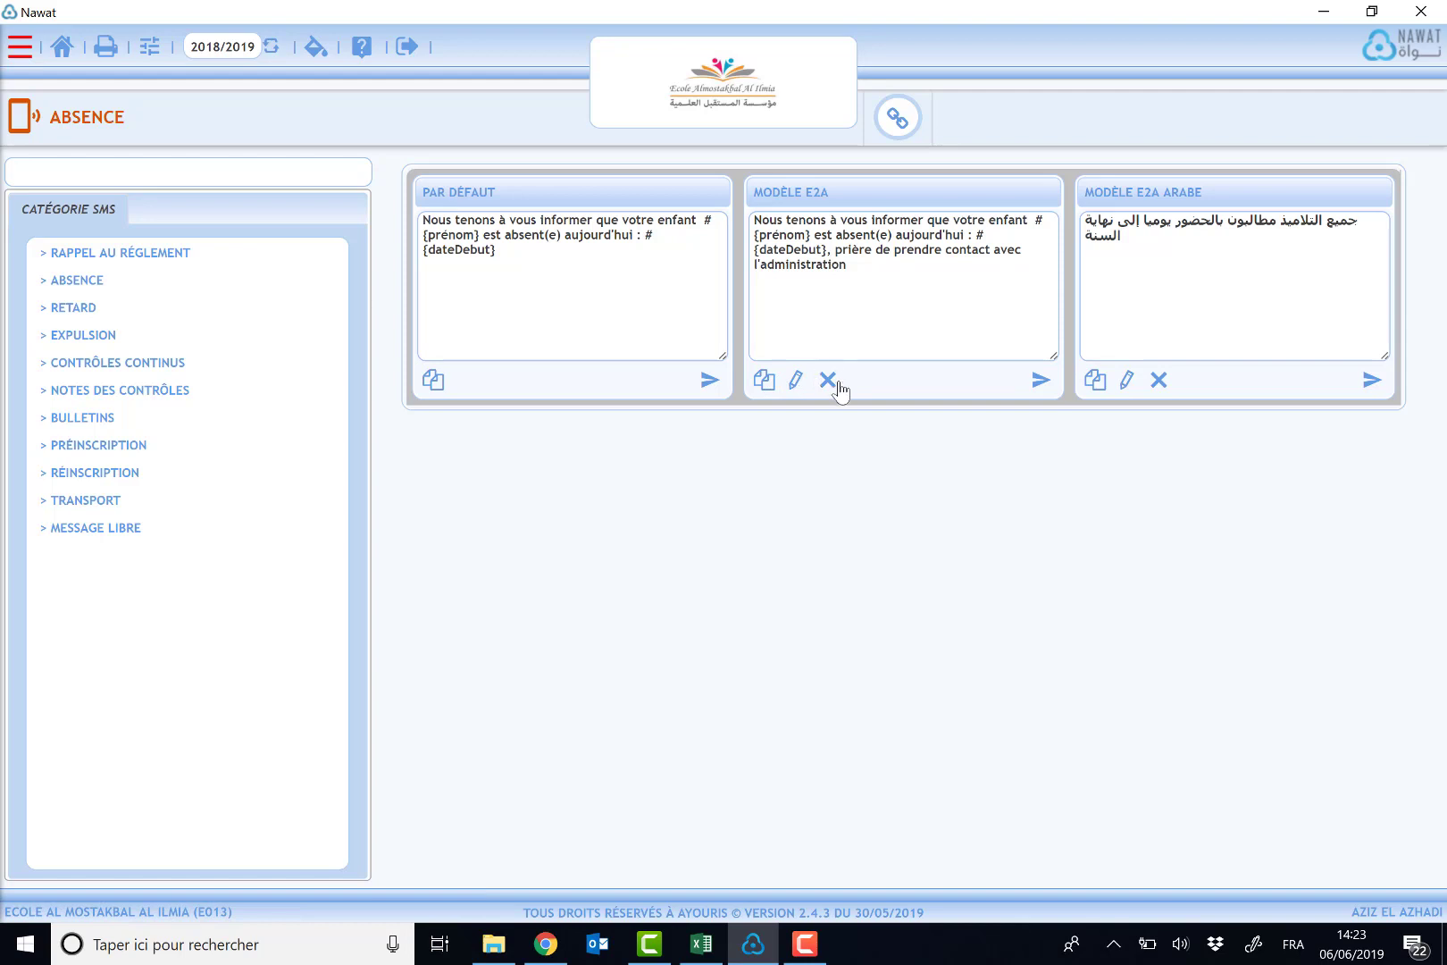
pyautogui.click(1038, 381)
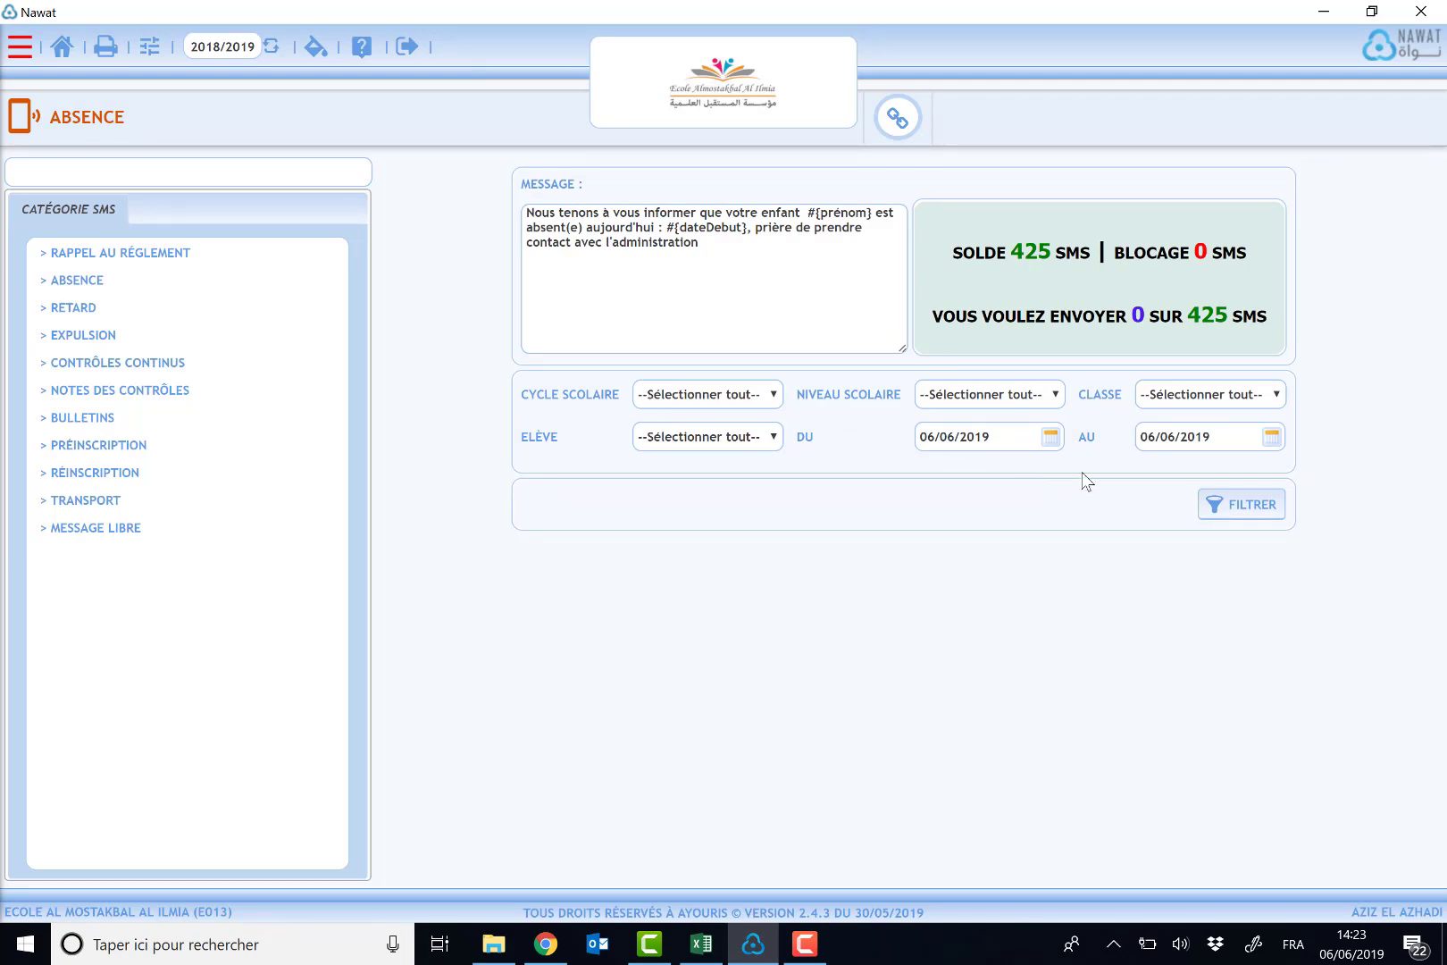
# - Filter the list of absent students for 06/06/2019
pyautogui.click(1236, 510)
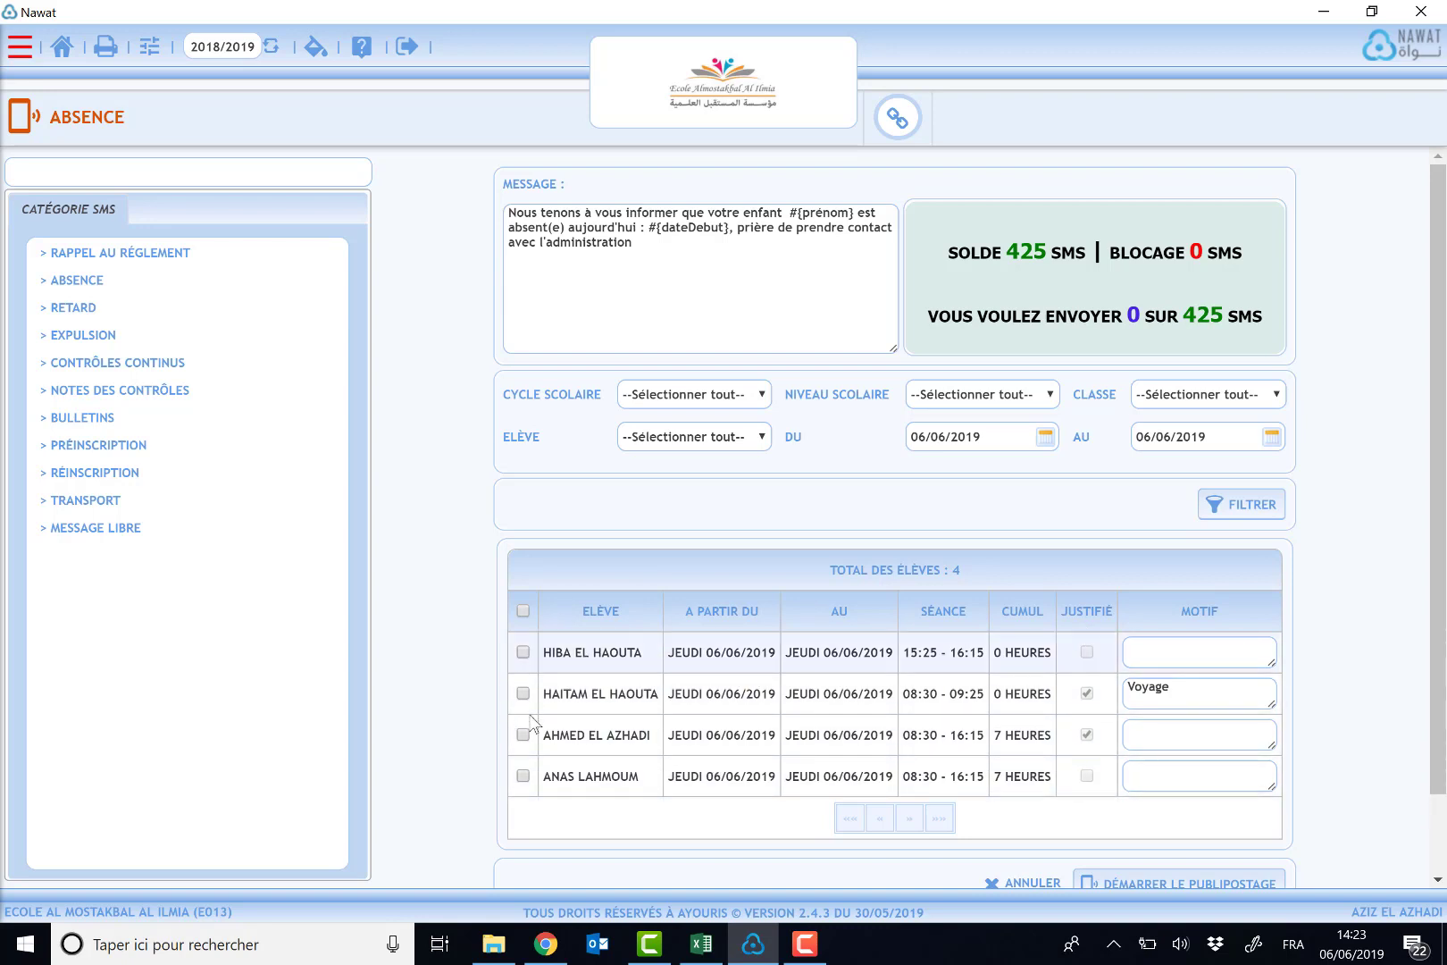
pyautogui.click(523, 612)
pyautogui.click(524, 612)
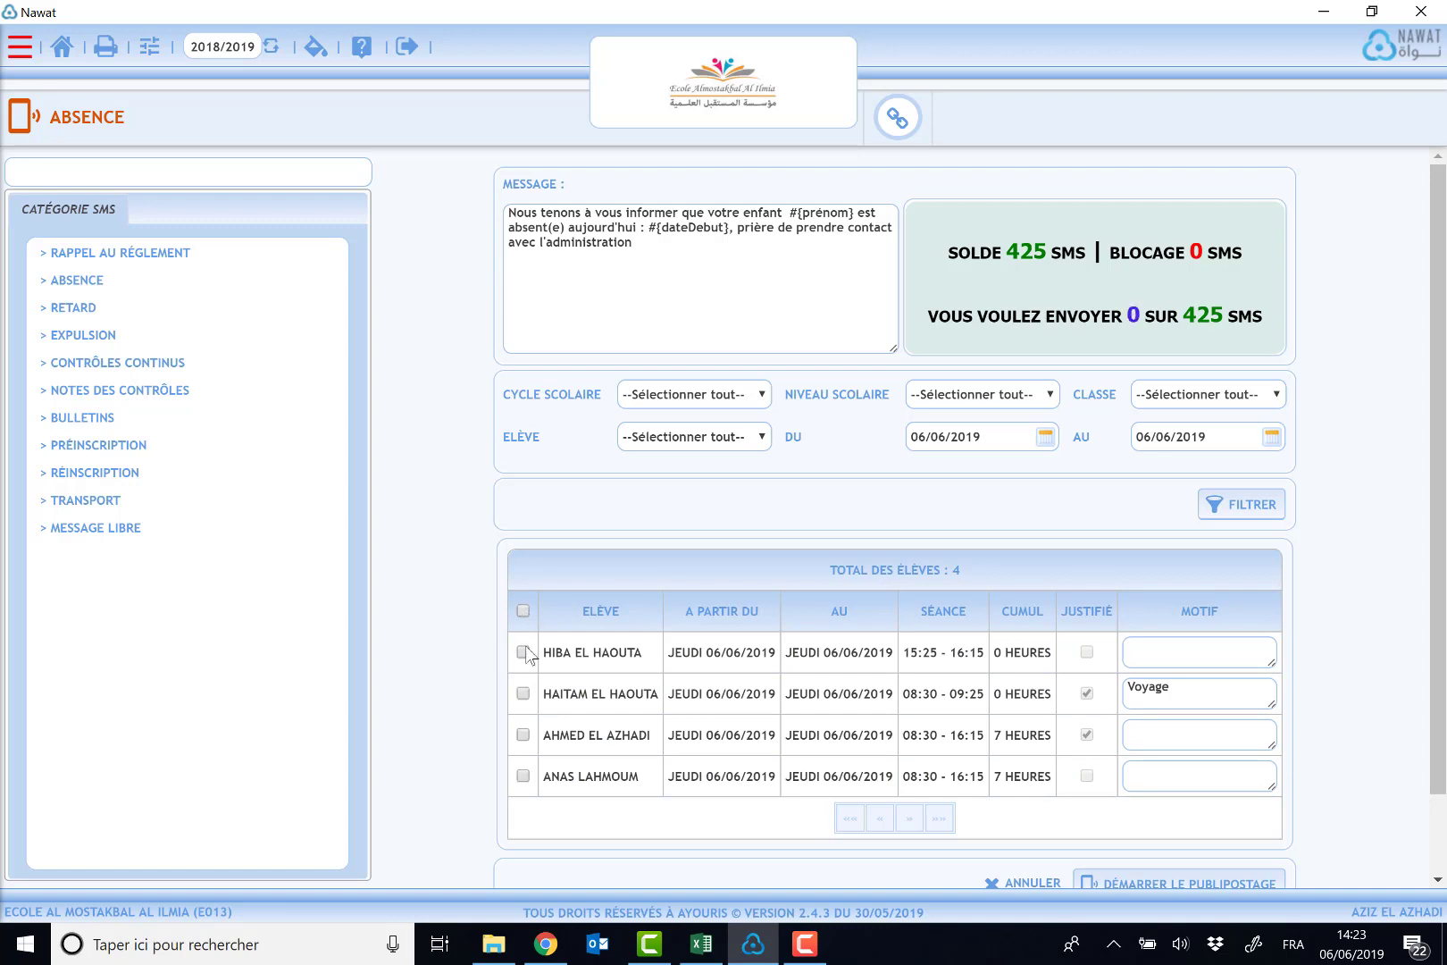
# - Select only the justified all-day absentee and start the SMS mailing
pyautogui.click(524, 734)
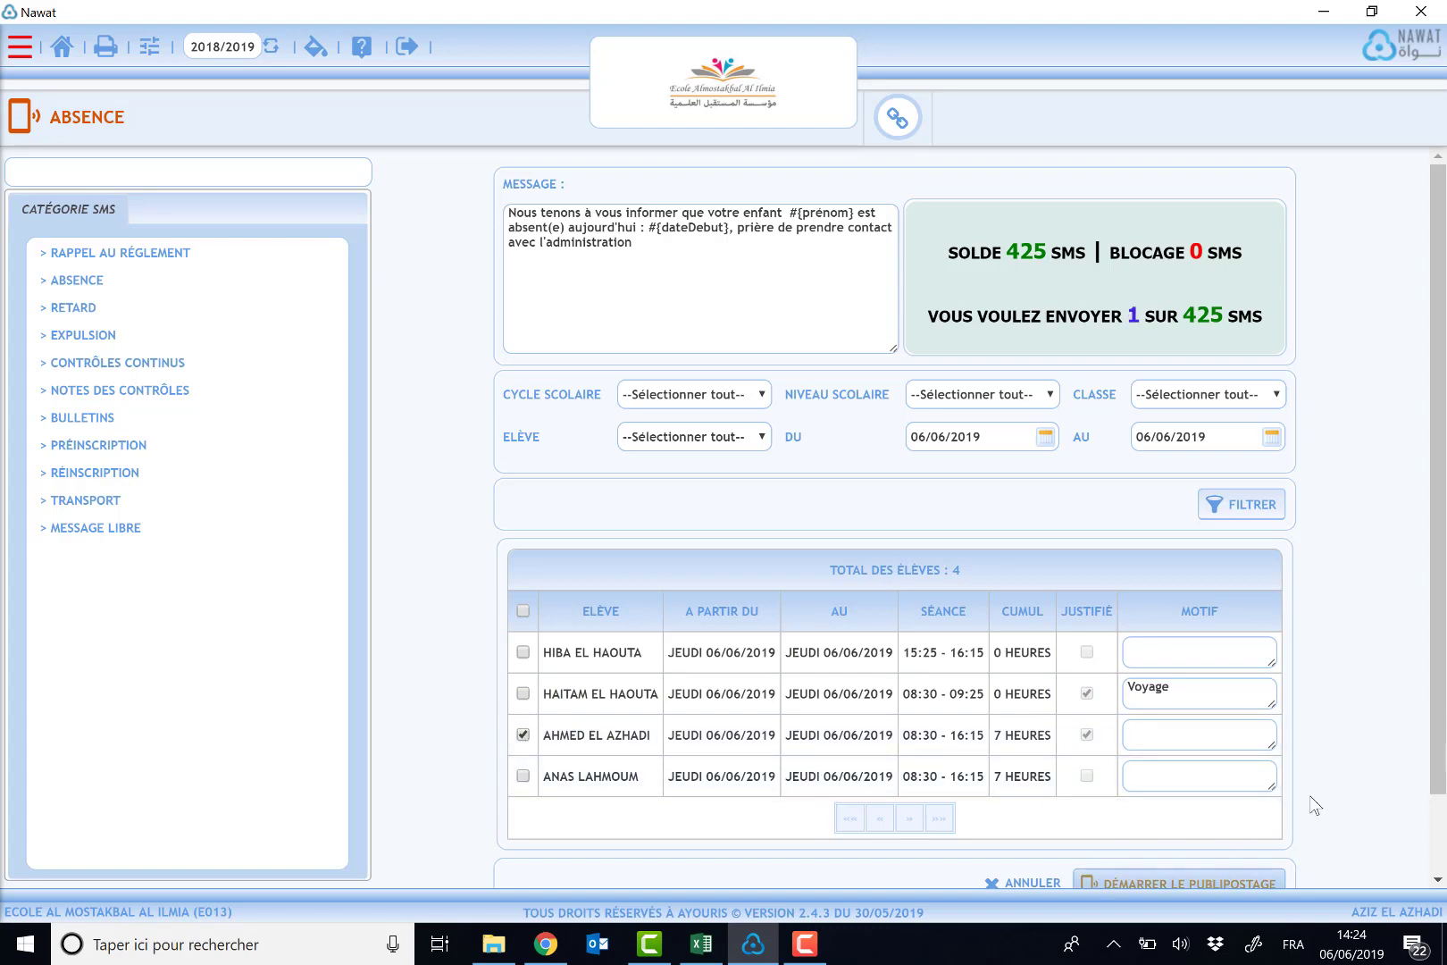
pyautogui.scroll(-1, 1312, 801)
pyautogui.click(1194, 838)
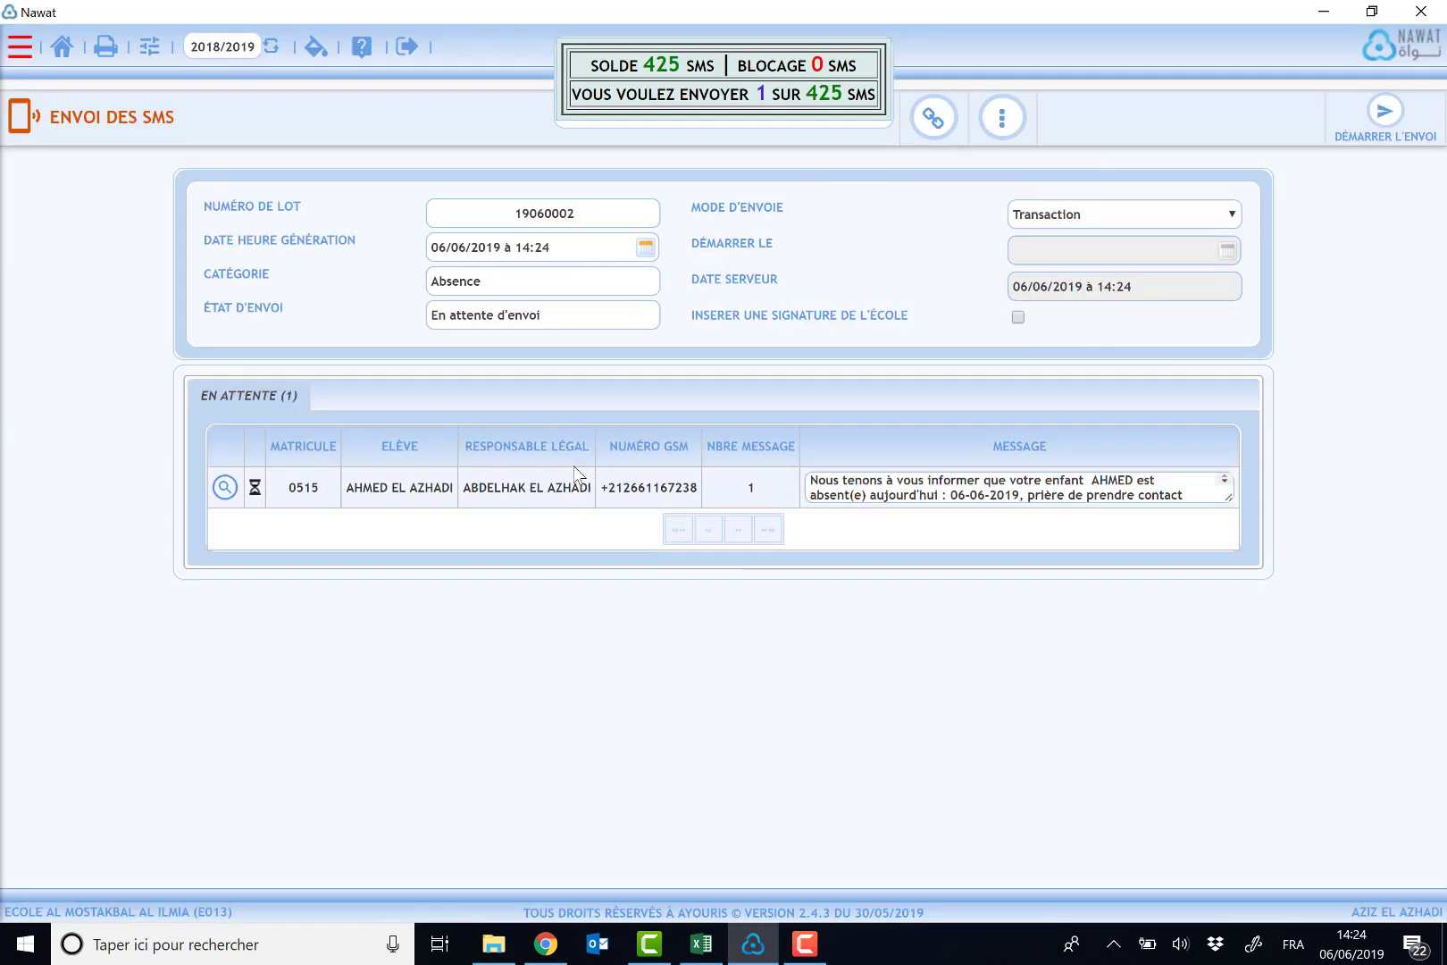
# - Examine the queued SMS's recipient phone number and message text
pyautogui.moveTo(481, 485); pyautogui.dragTo(700, 488)
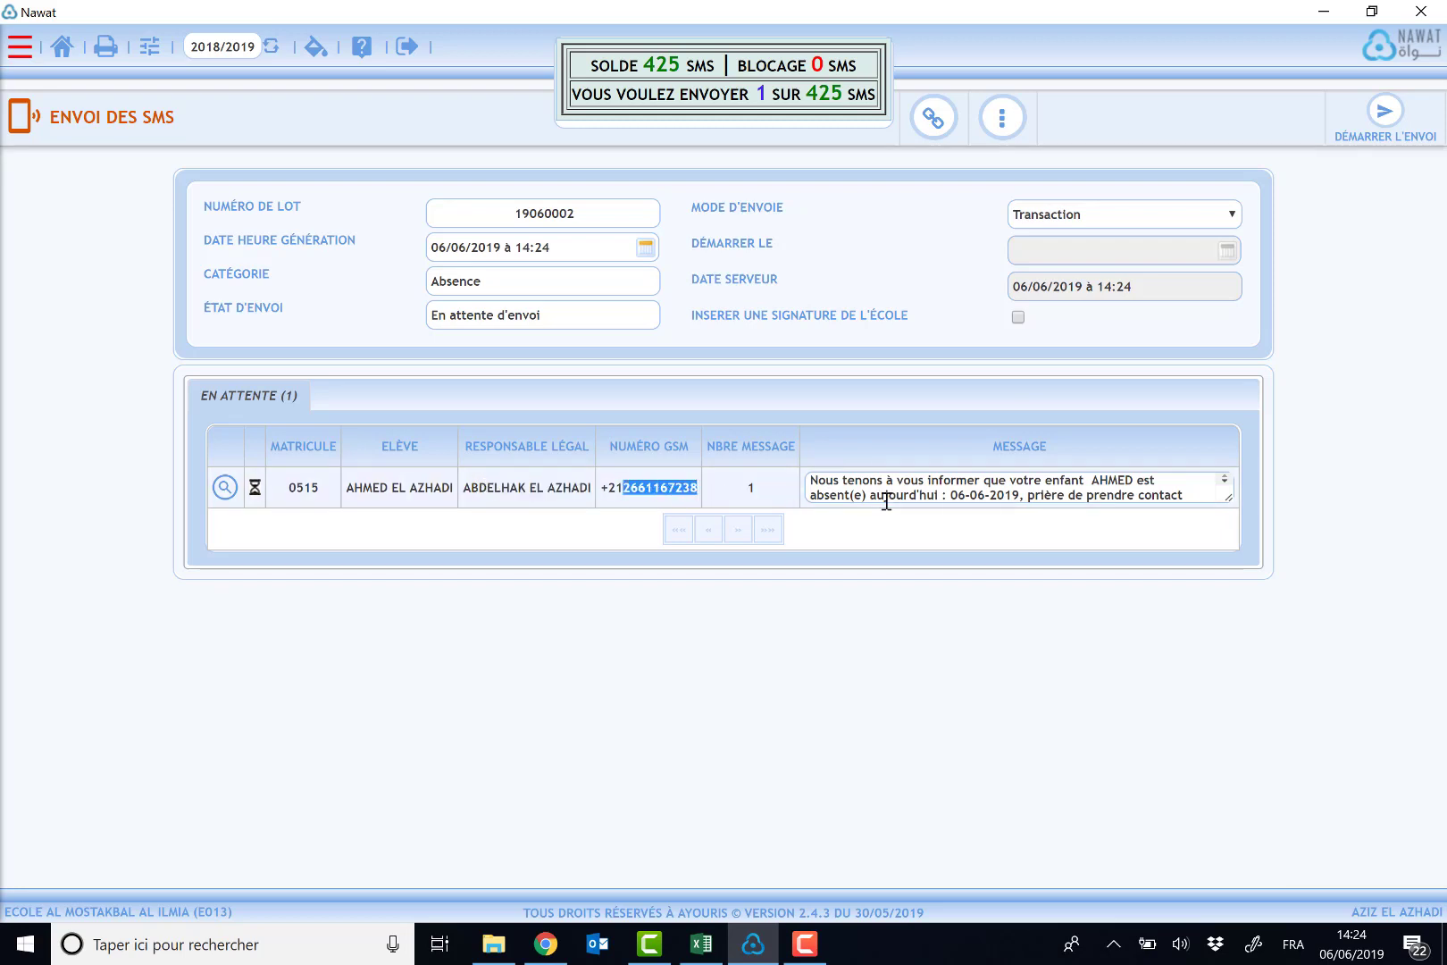
pyautogui.moveTo(1230, 498); pyautogui.dragTo(1342, 593)
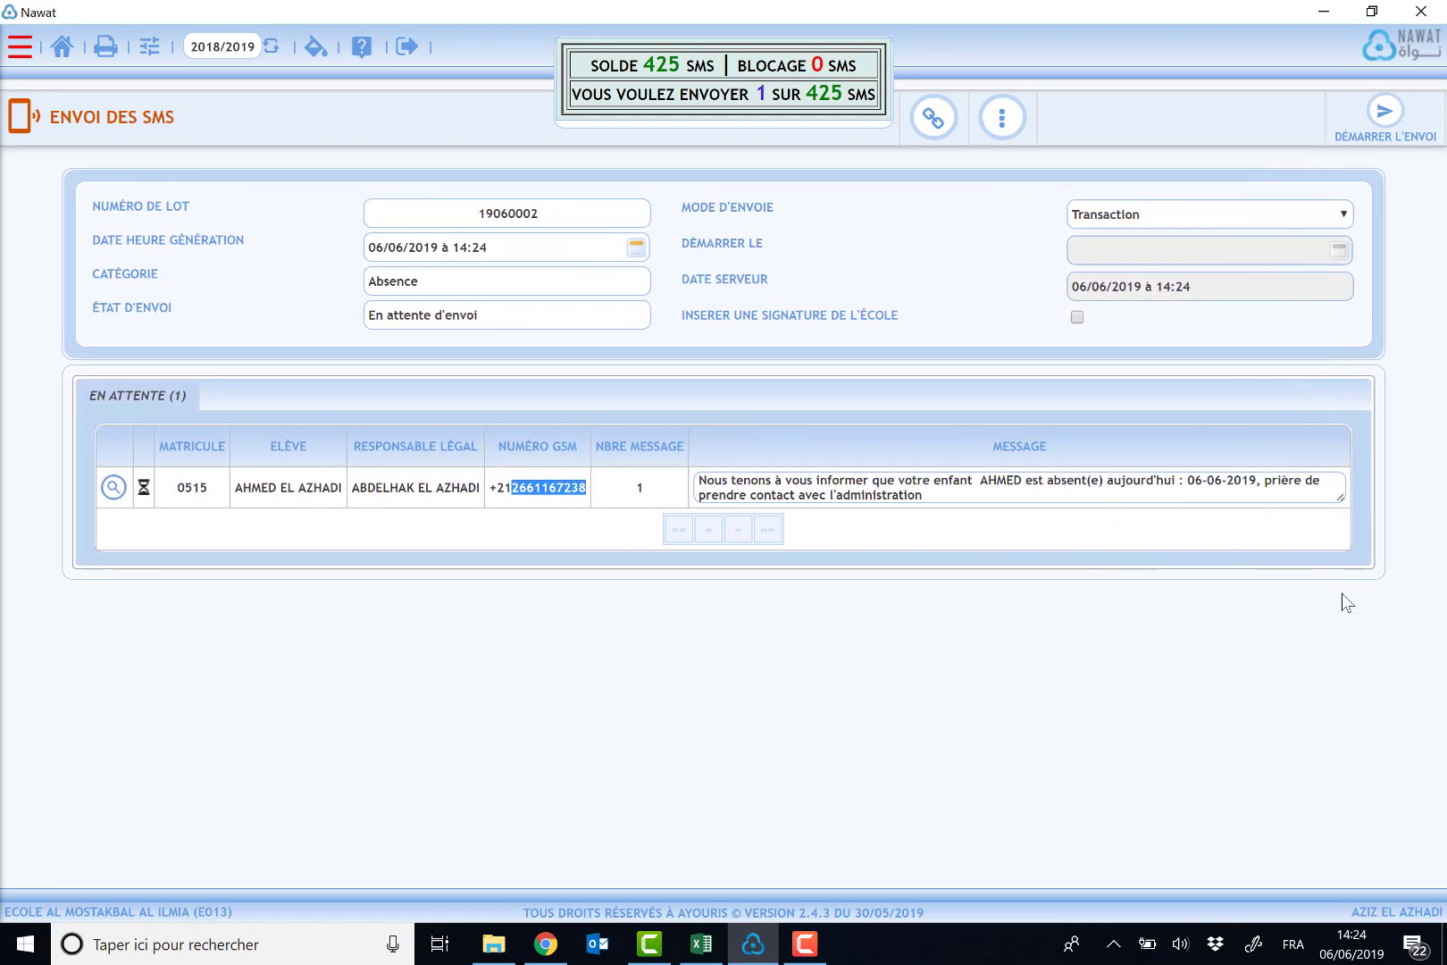
pyautogui.doubleClick(1007, 482)
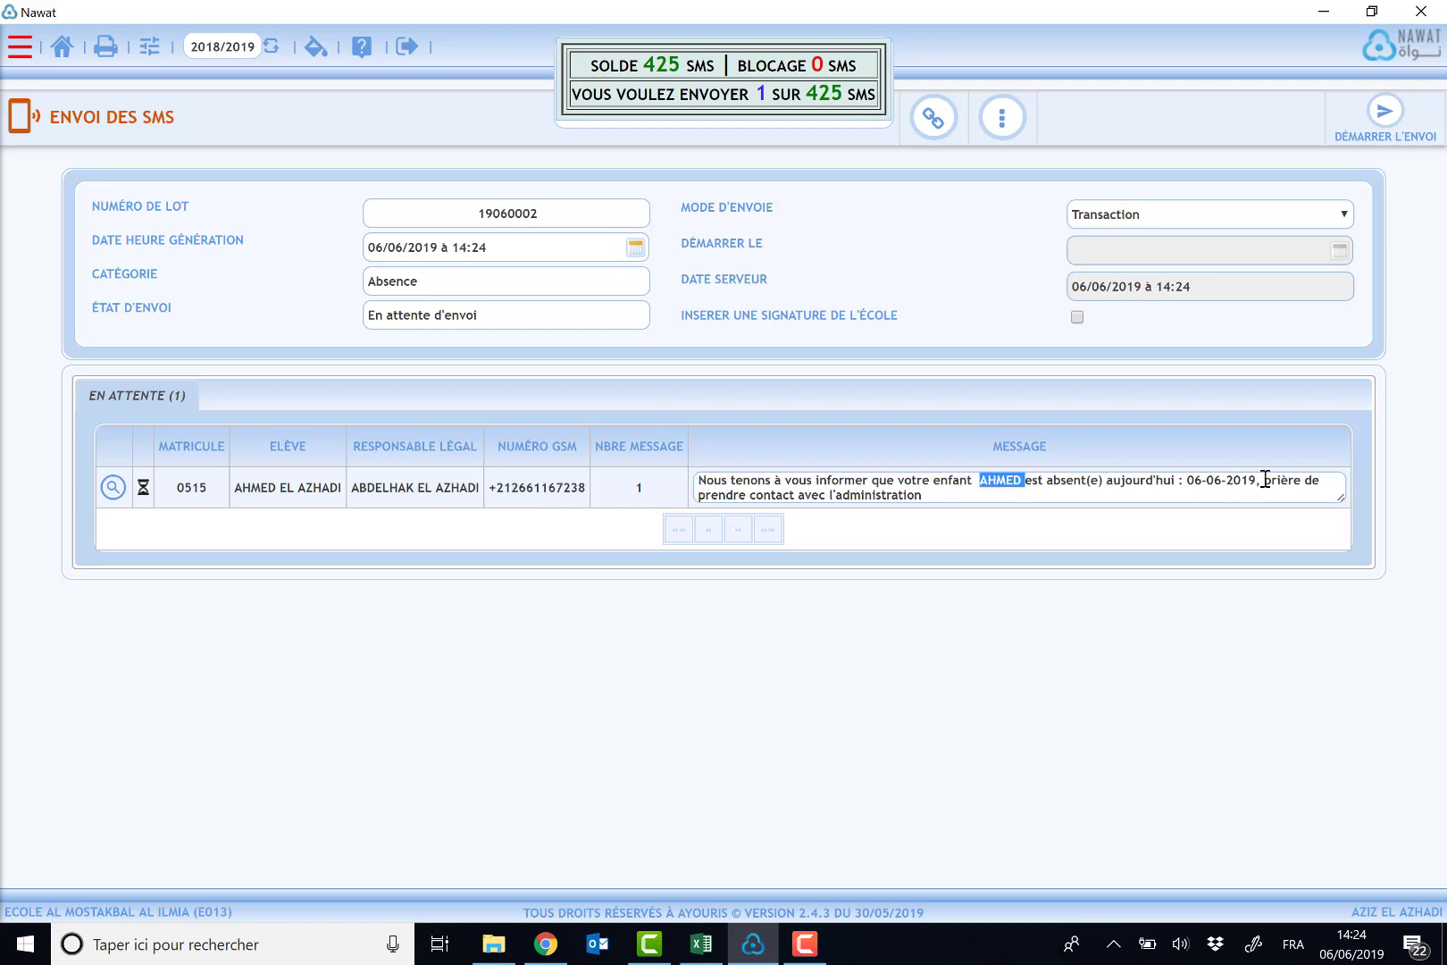